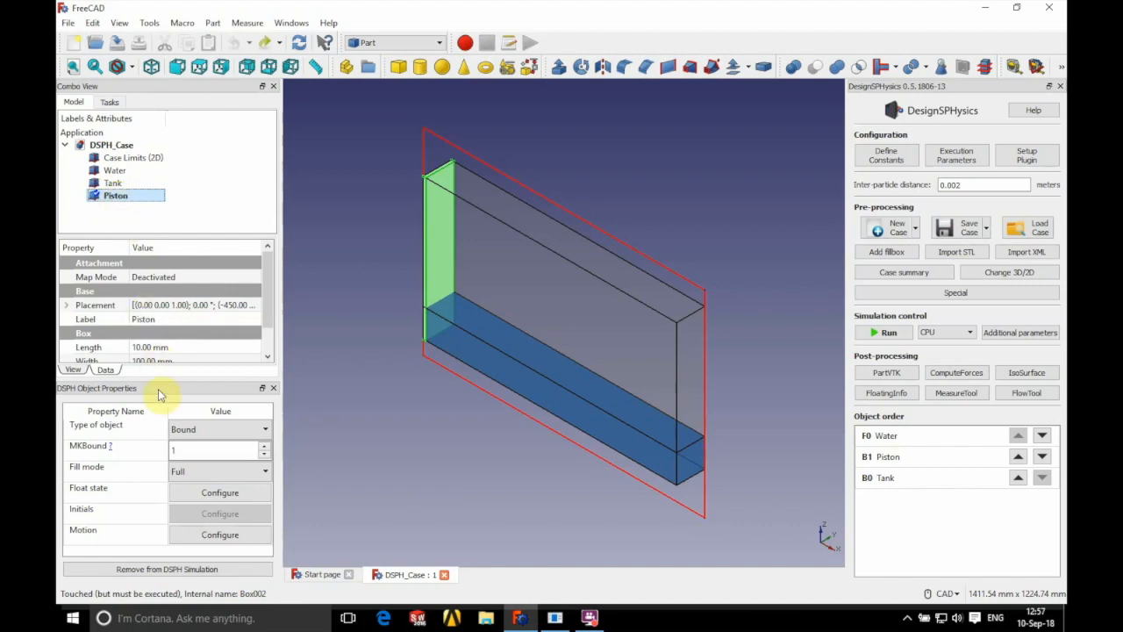
- Enable motion for the Piston, add a Regular wave generator (Piston) movement, and apply it to the objects with MKBound 1
left_click(86, 532)
left_click(196, 537)
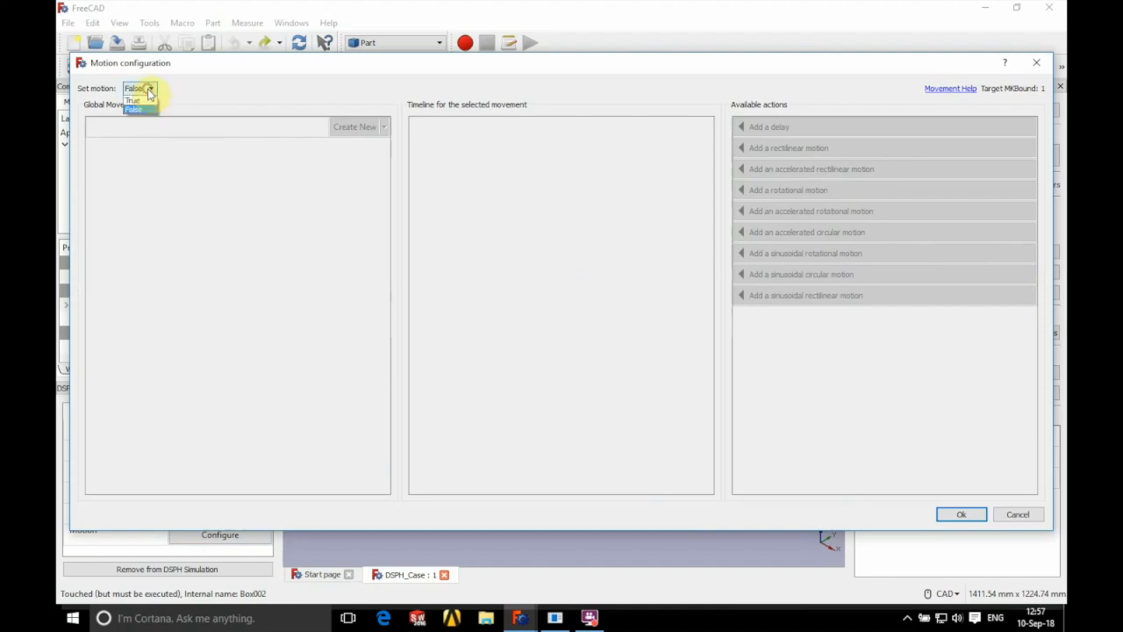
left_click(141, 102)
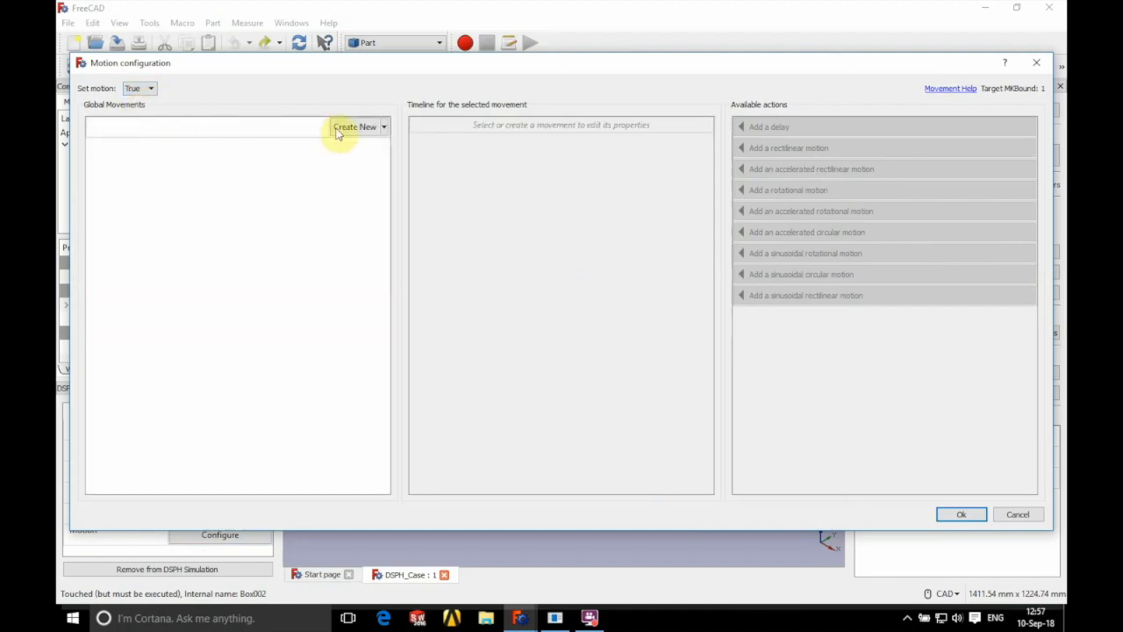
left_click(384, 127)
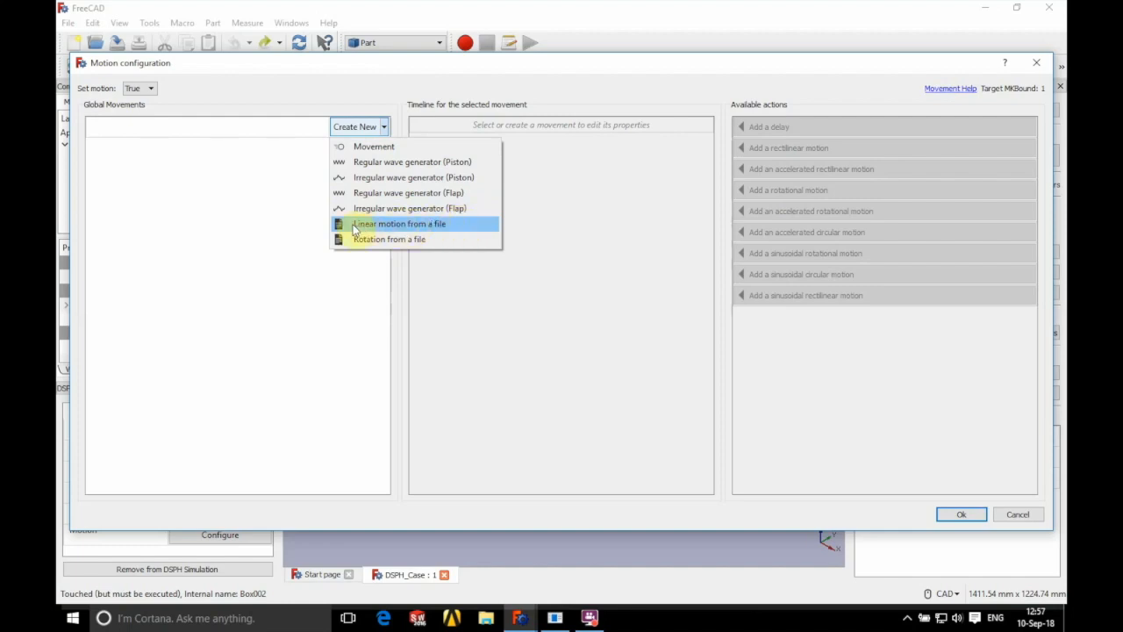
left_click(438, 163)
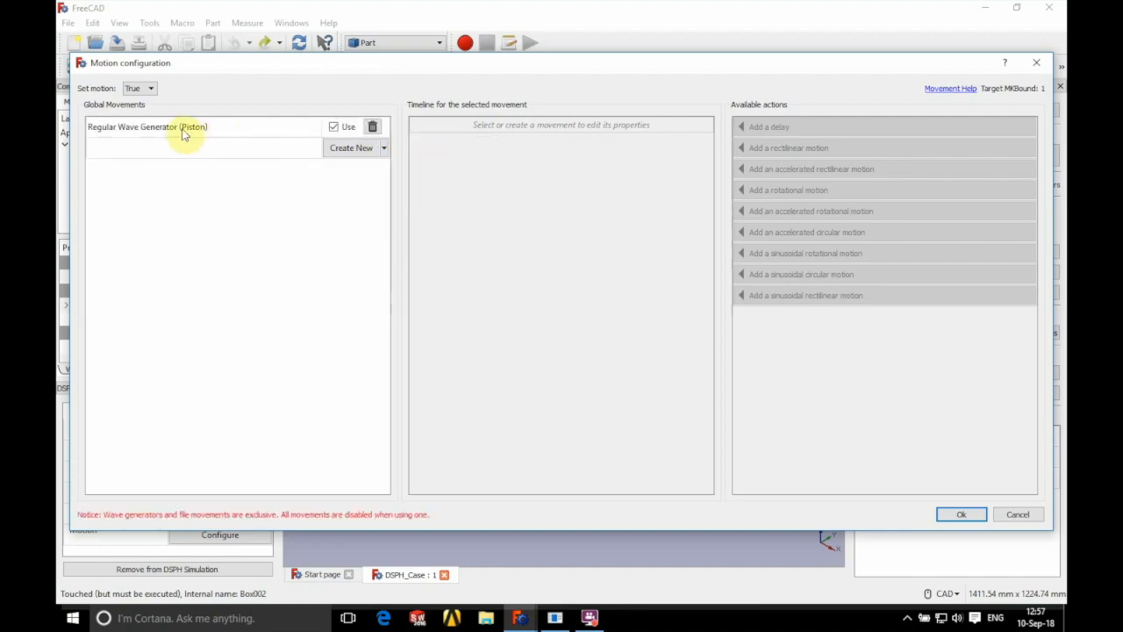
left_click(948, 515)
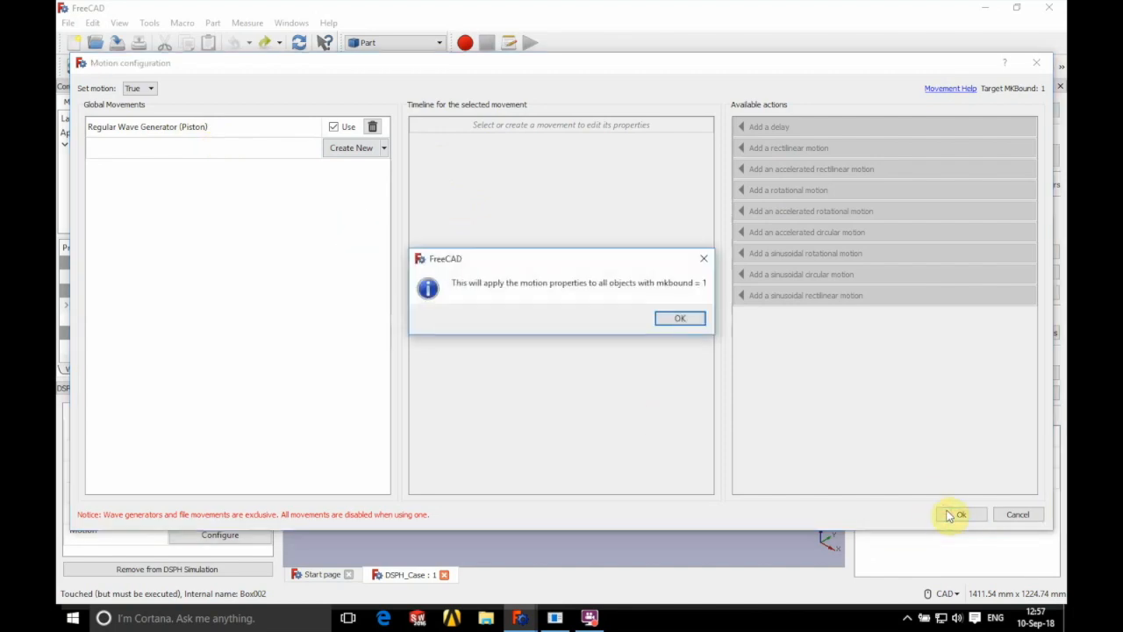
left_click(671, 318)
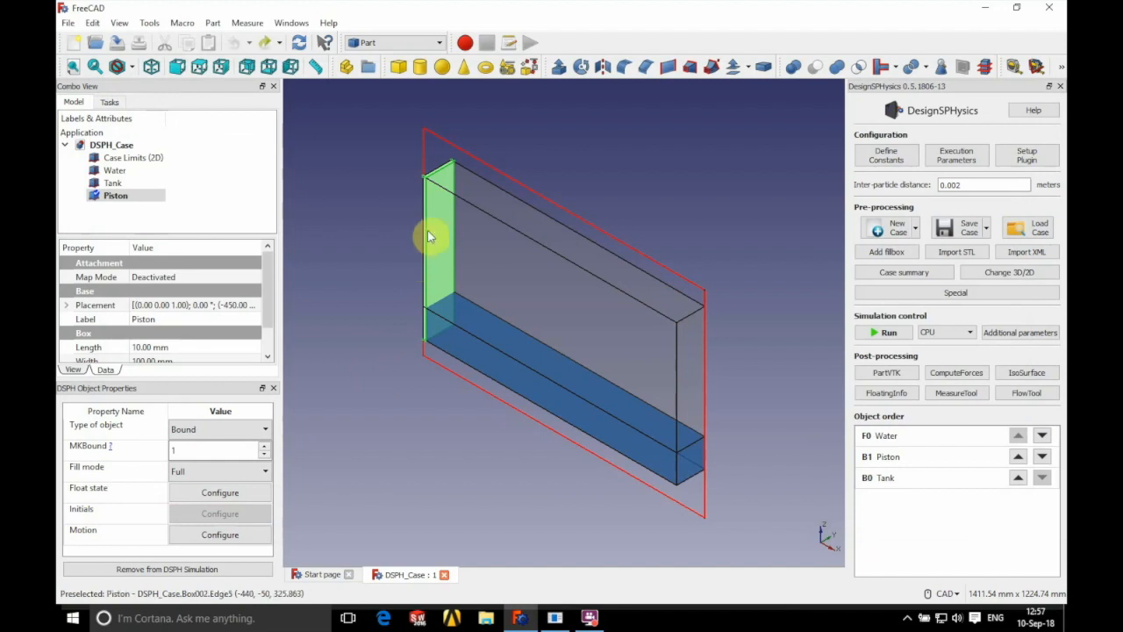
left_click(353, 318)
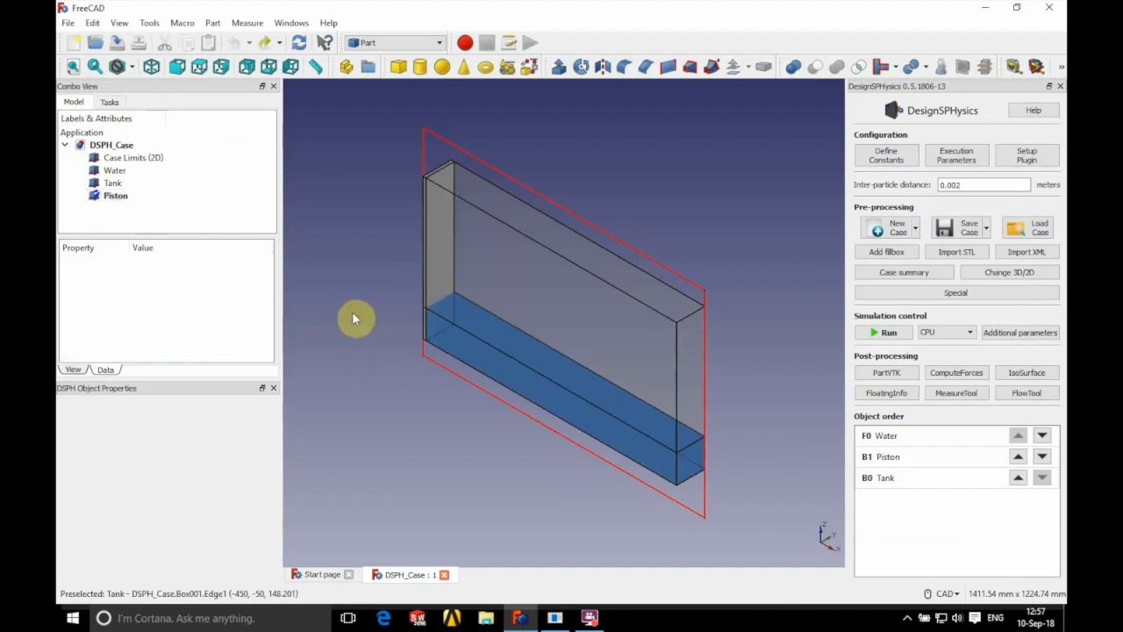
- Switch to ParaView and browse the desktop to Internship/Cases/Previous/CaseWaves/CaseWaves_out in the file-opening dialog
left_click(590, 618)
right_click(169, 204)
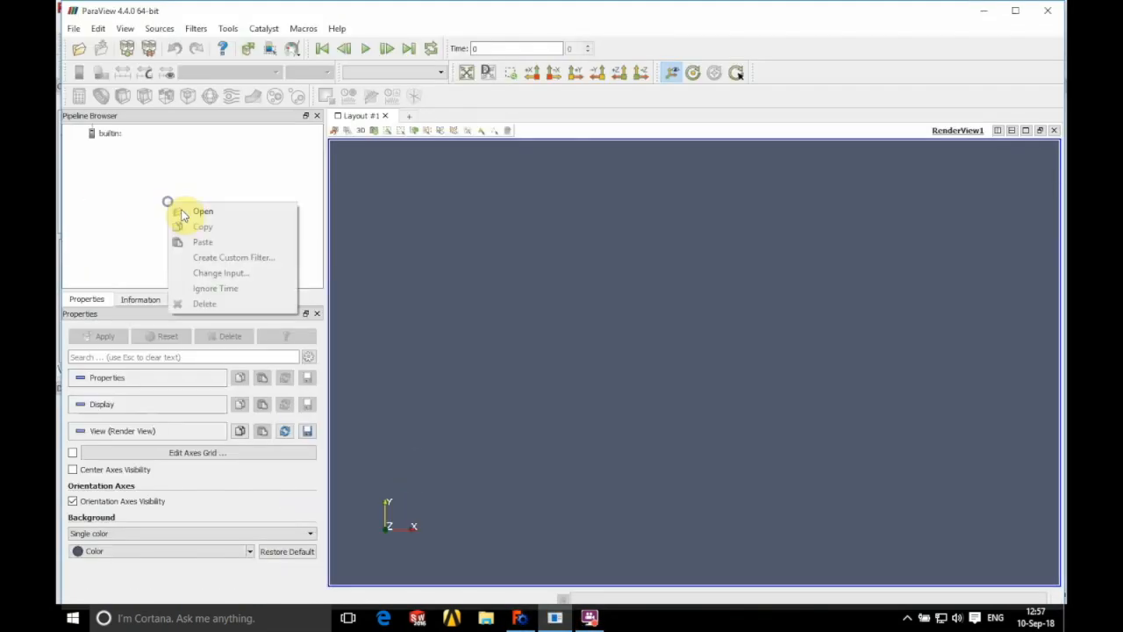
left_click(186, 211)
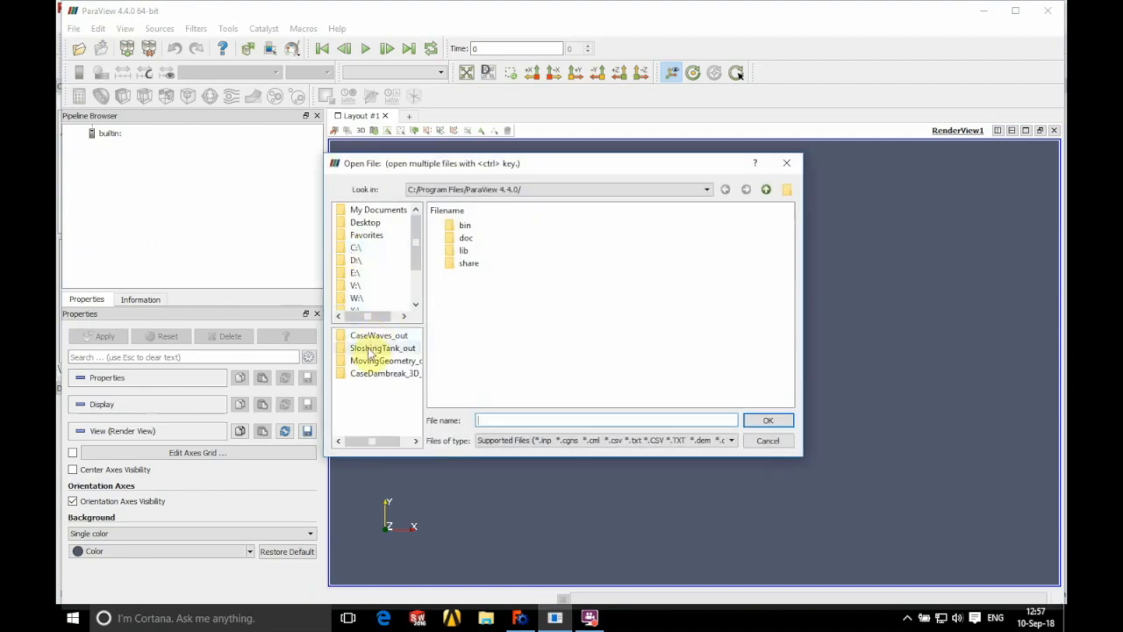
left_click(375, 224)
double_click(465, 226)
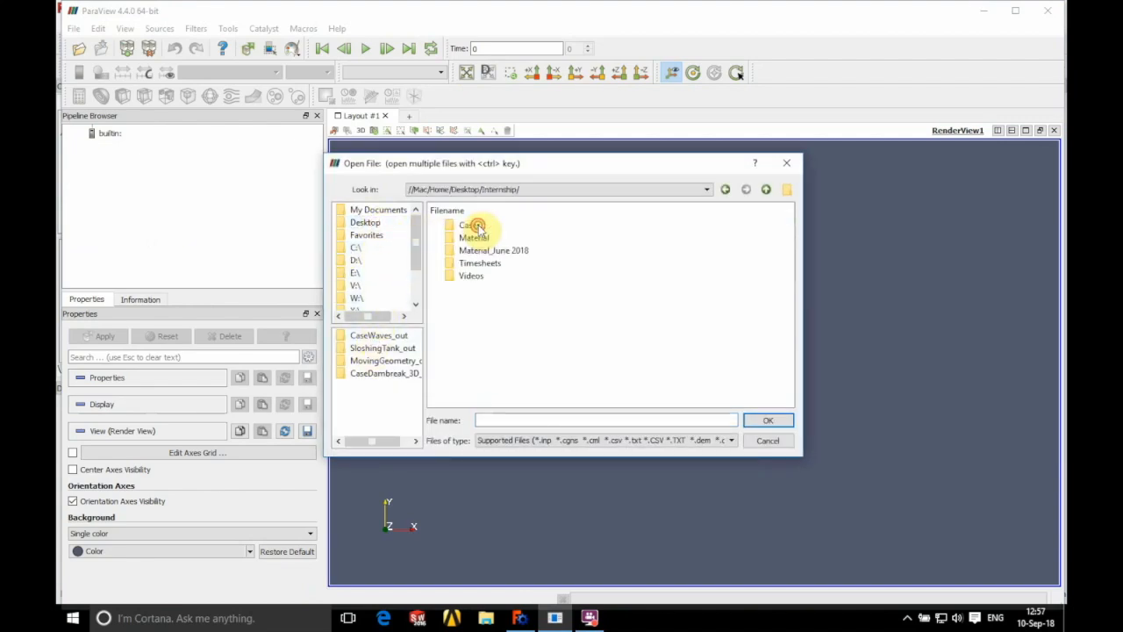
double_click(474, 225)
double_click(471, 250)
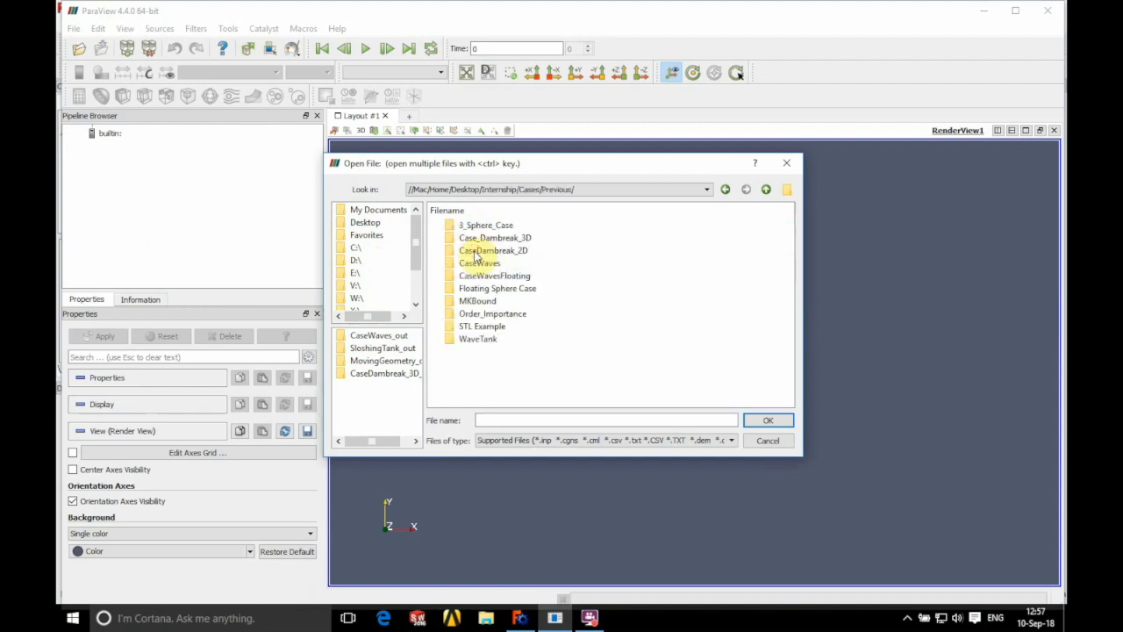
double_click(489, 264)
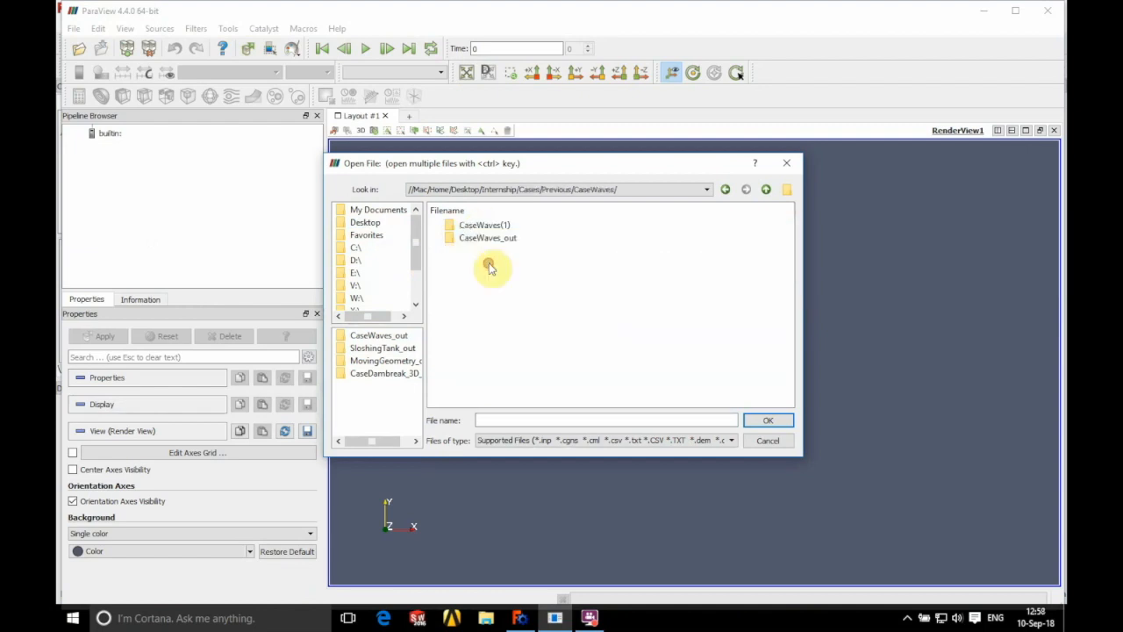
left_click(493, 242)
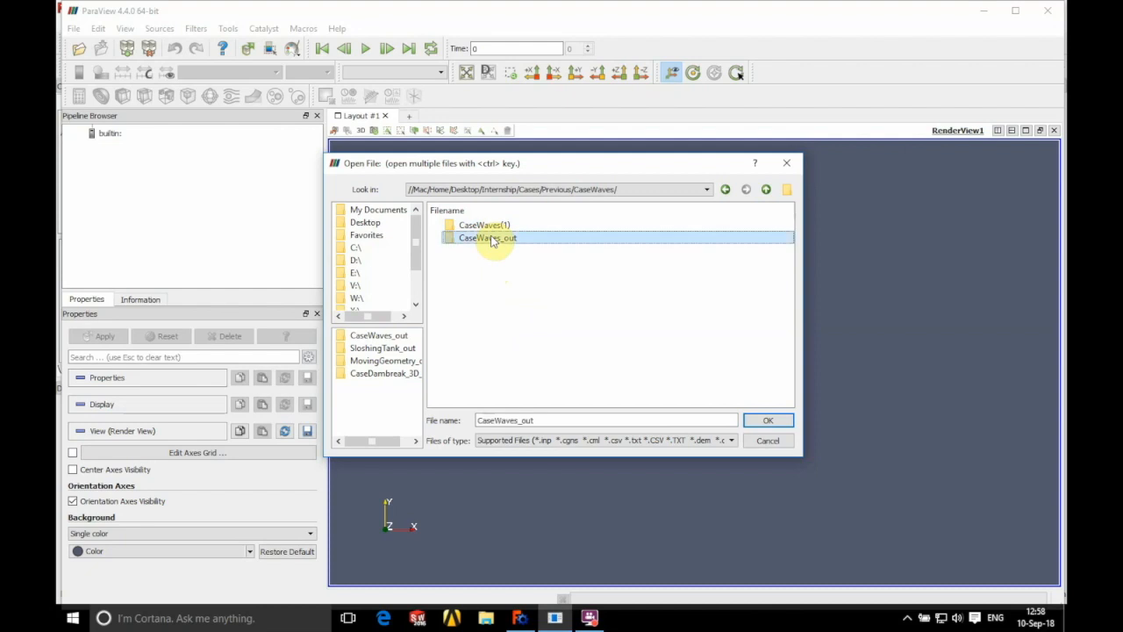
double_click(492, 240)
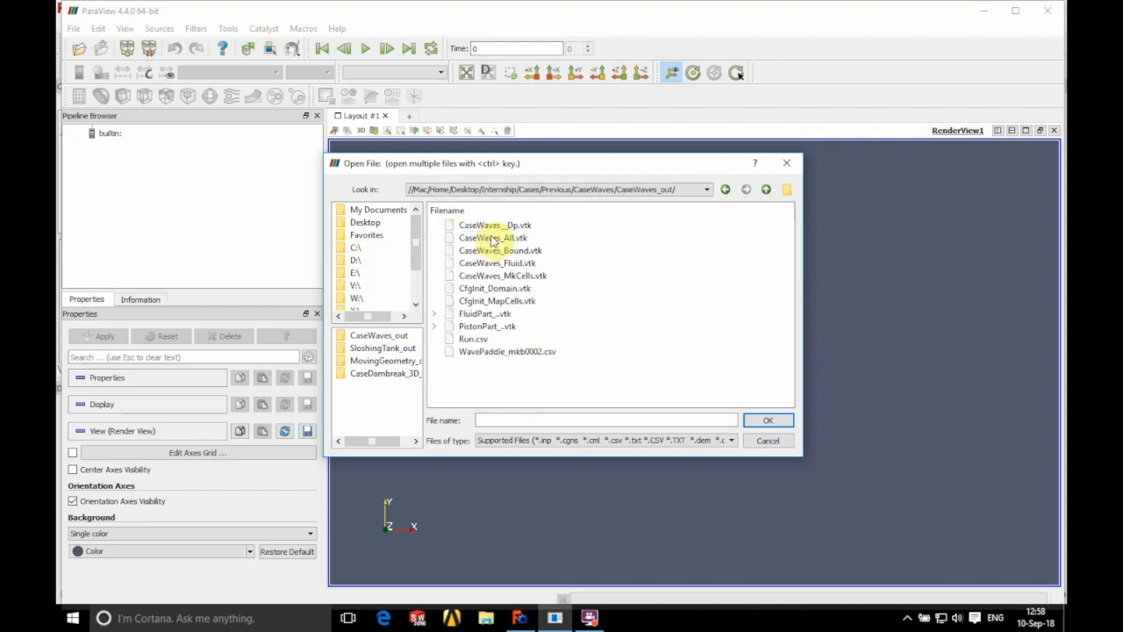
- Load the FluidPart and PistonPart VTK series together and view them along the +Y direction
left_click(488, 314)
left_click(487, 325, "ctrl")
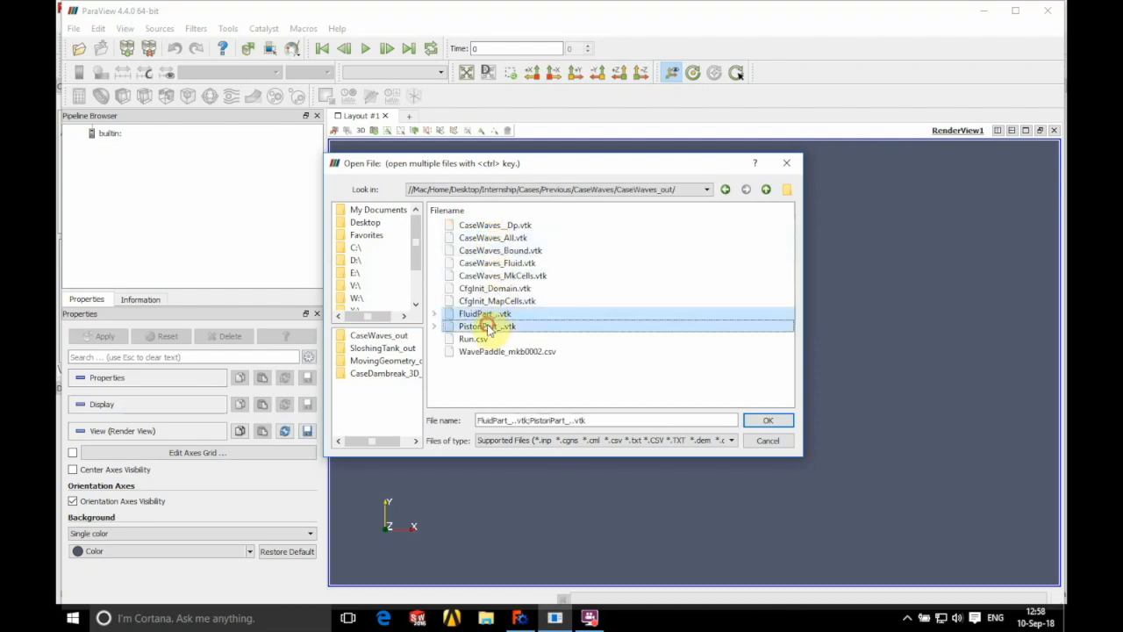
left_click(756, 420)
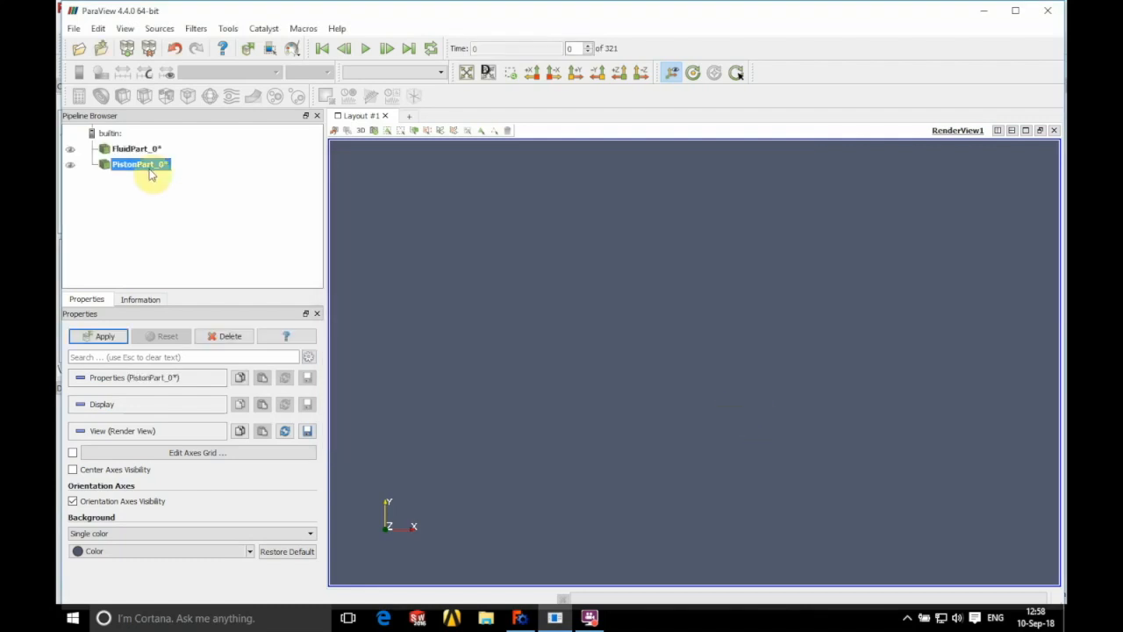
left_click(100, 337)
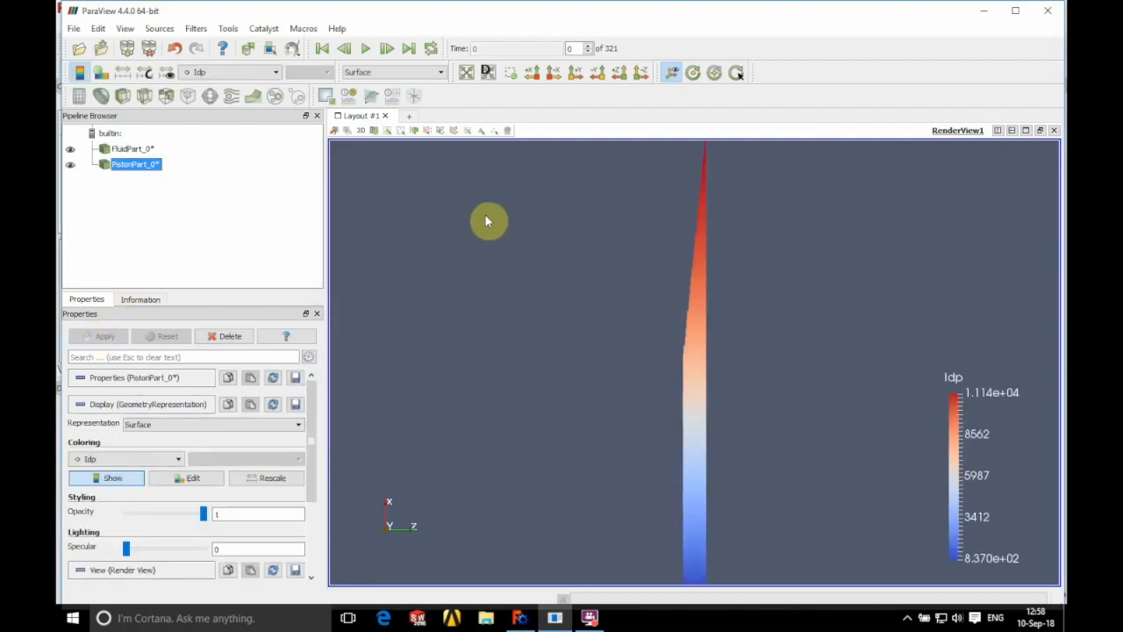
left_click(574, 76)
- Colour the PistonPart data by Rhop and switch its colouring back to Idp
left_click(113, 458)
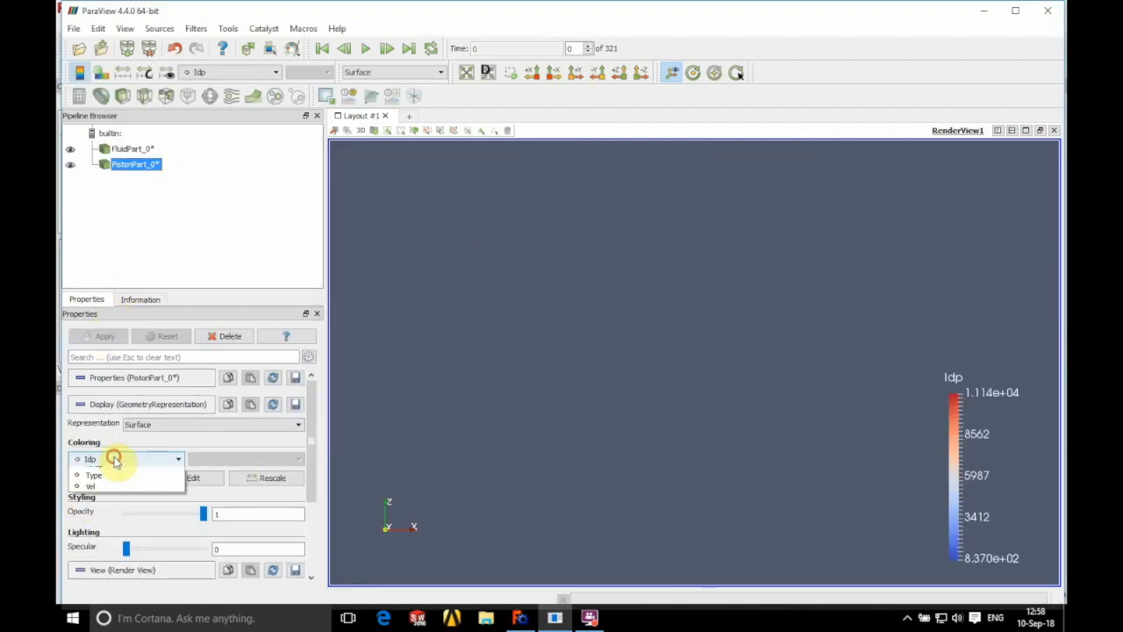
left_click(97, 493)
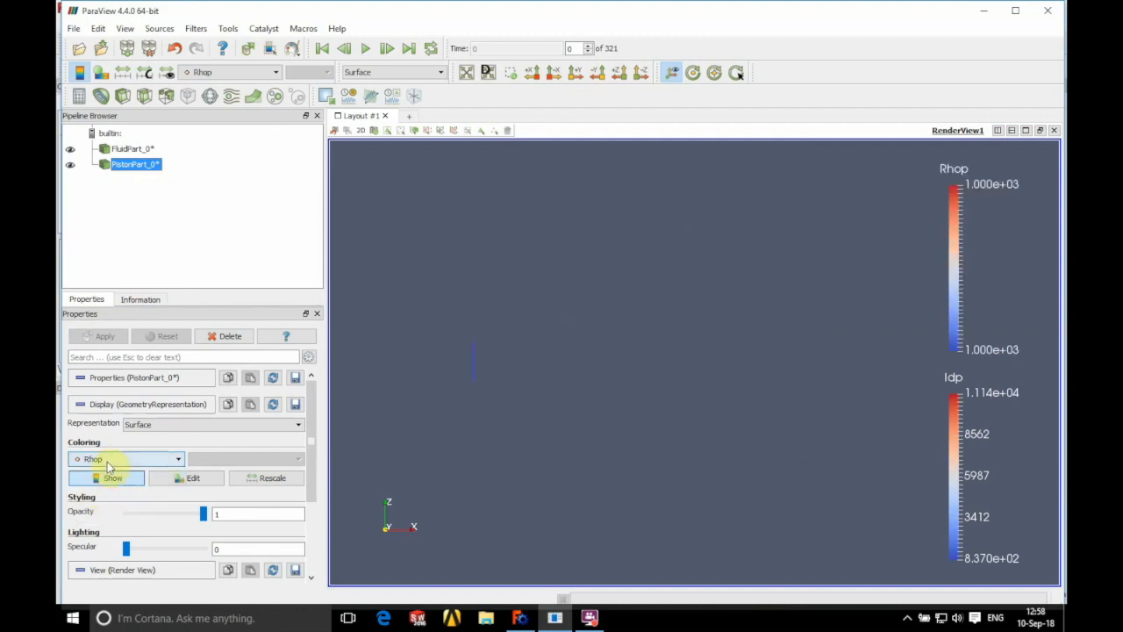
left_click(109, 460)
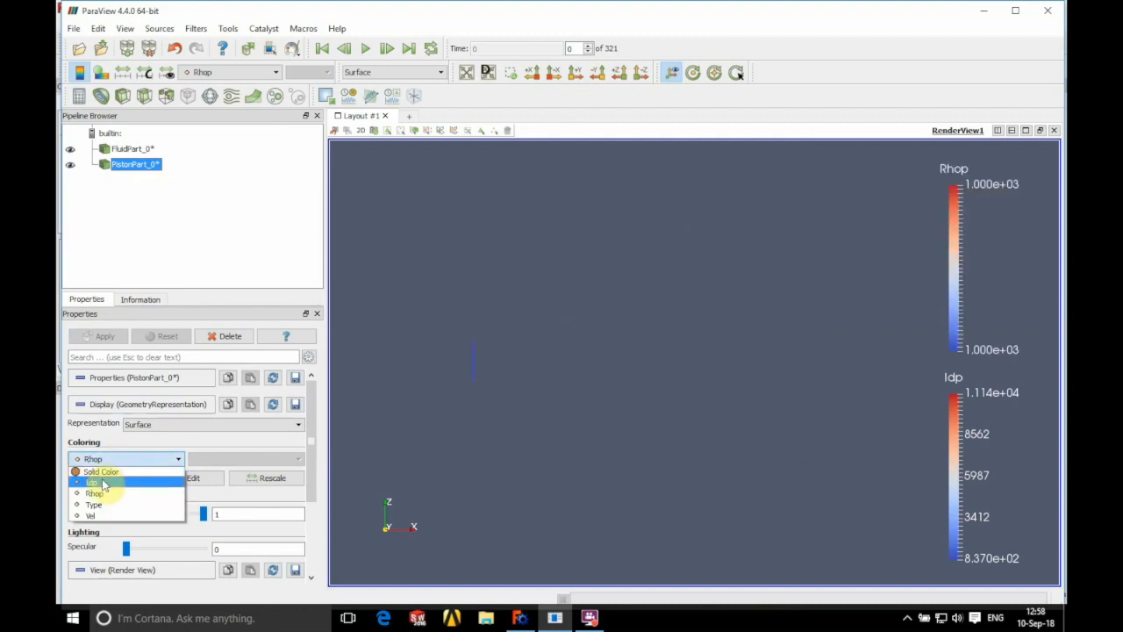
left_click(103, 483)
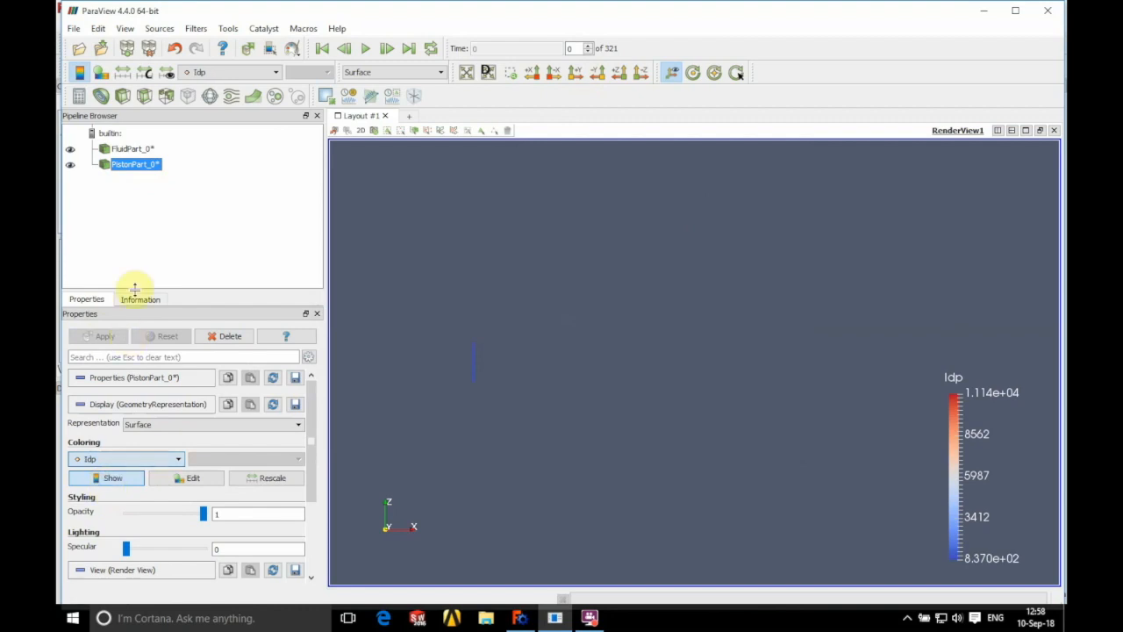
- Colour the FluidPart data by Rhop and back by Idp, and play the wave animation before pausing it
left_click(136, 149)
left_click(109, 458)
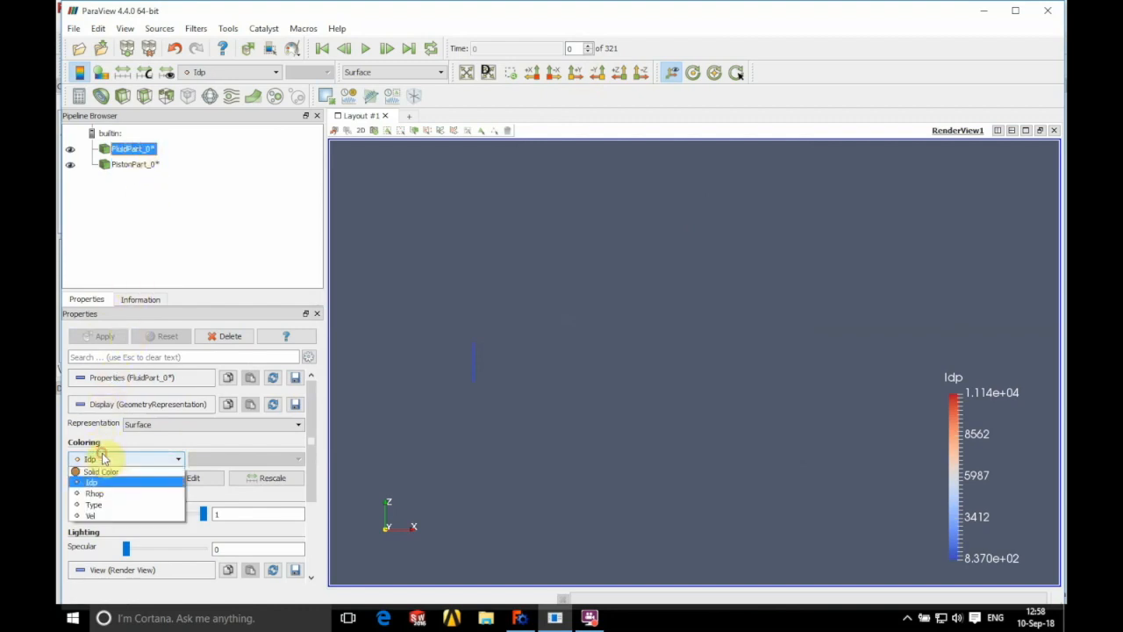
left_click(99, 492)
left_click(103, 458)
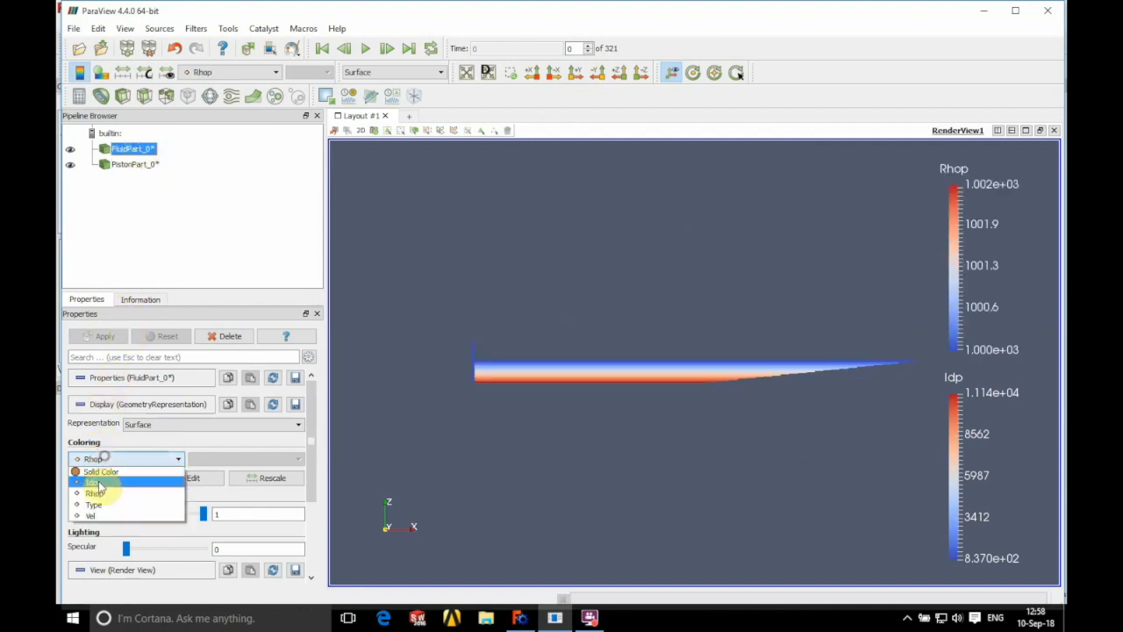
left_click(95, 482)
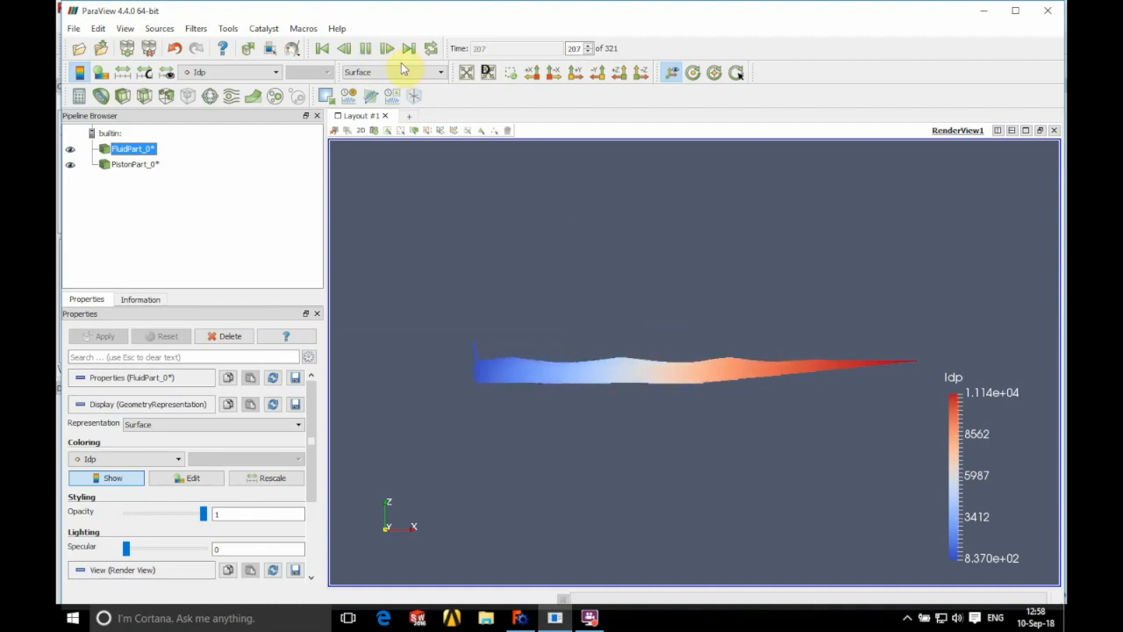
left_click(363, 49)
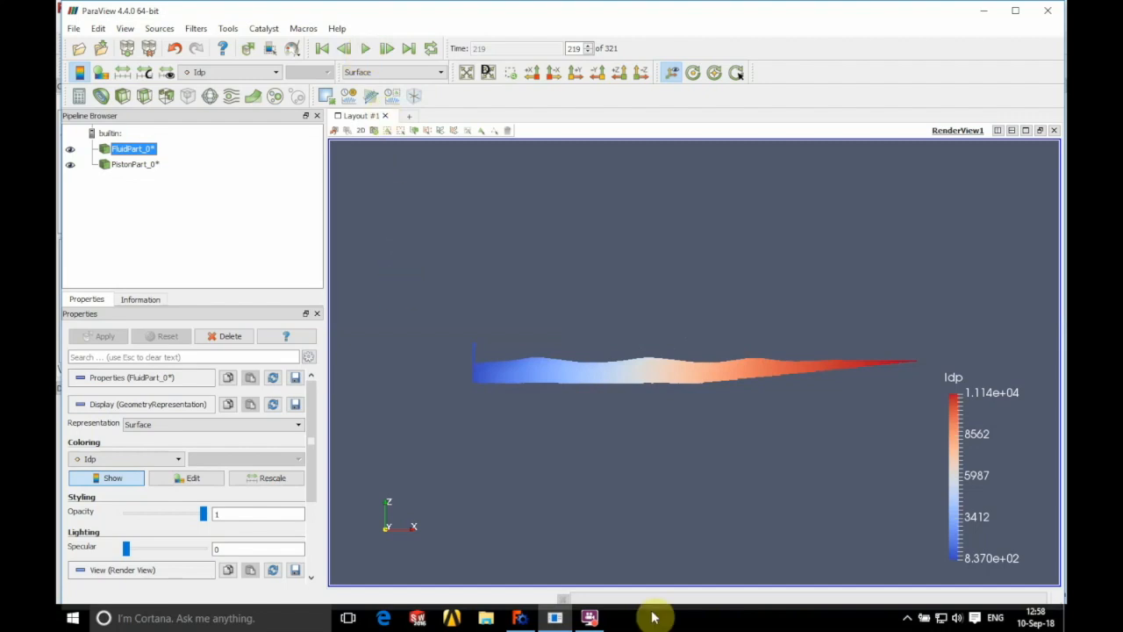
- Return to FreeCAD, delete the Piston's regular wave generator, set its motion to False and apply the change
left_click(520, 618)
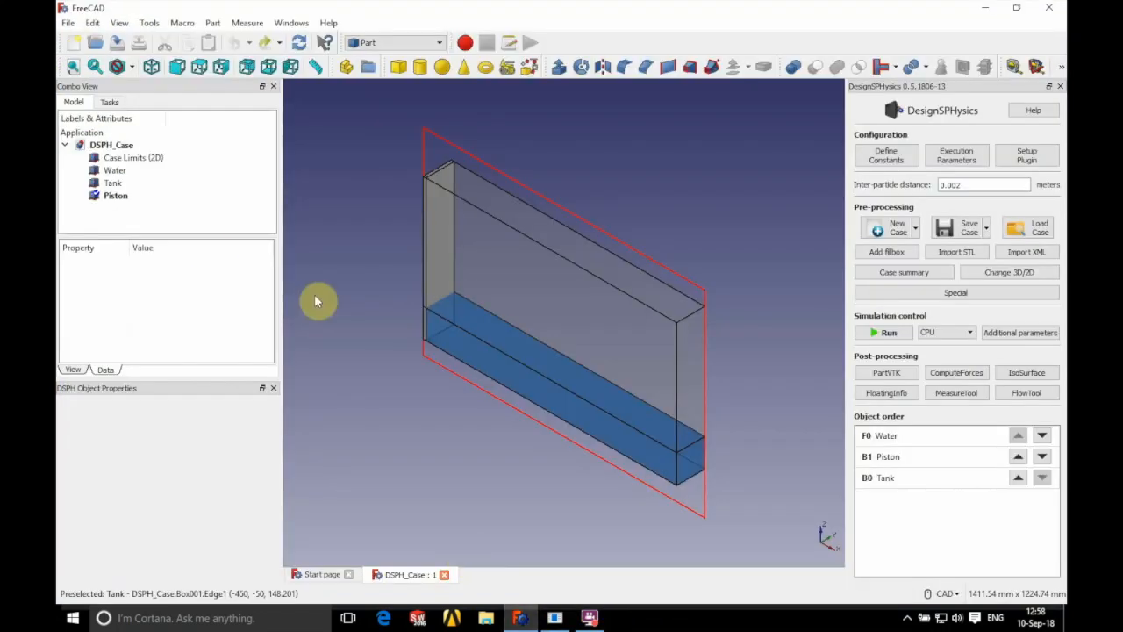
left_click(115, 196)
left_click(191, 535)
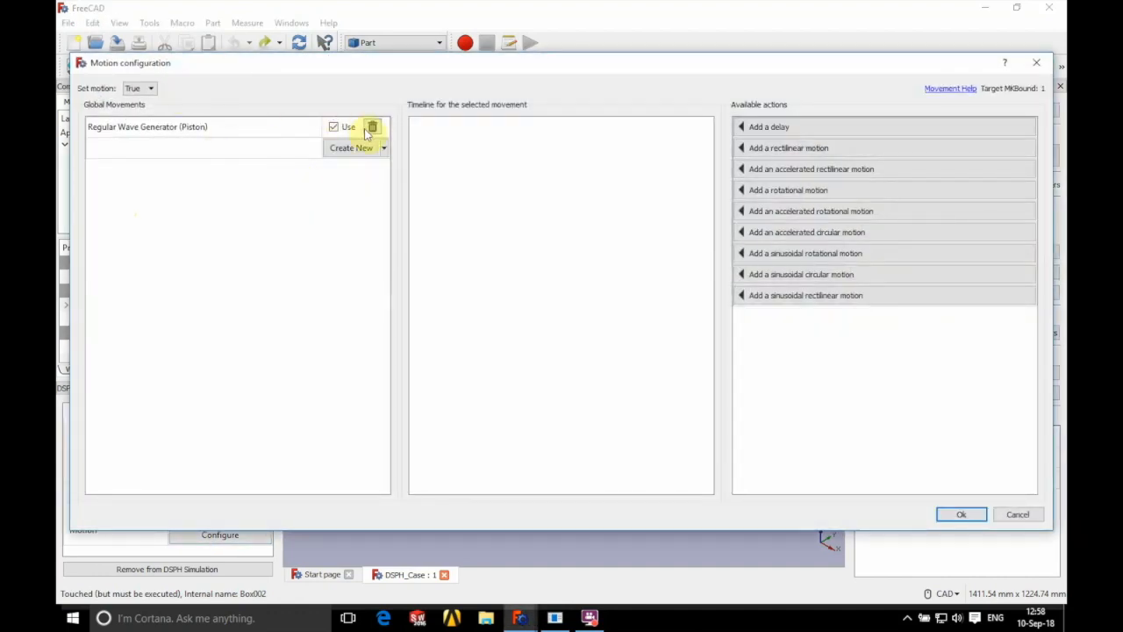
left_click(372, 128)
left_click(136, 89)
left_click(139, 108)
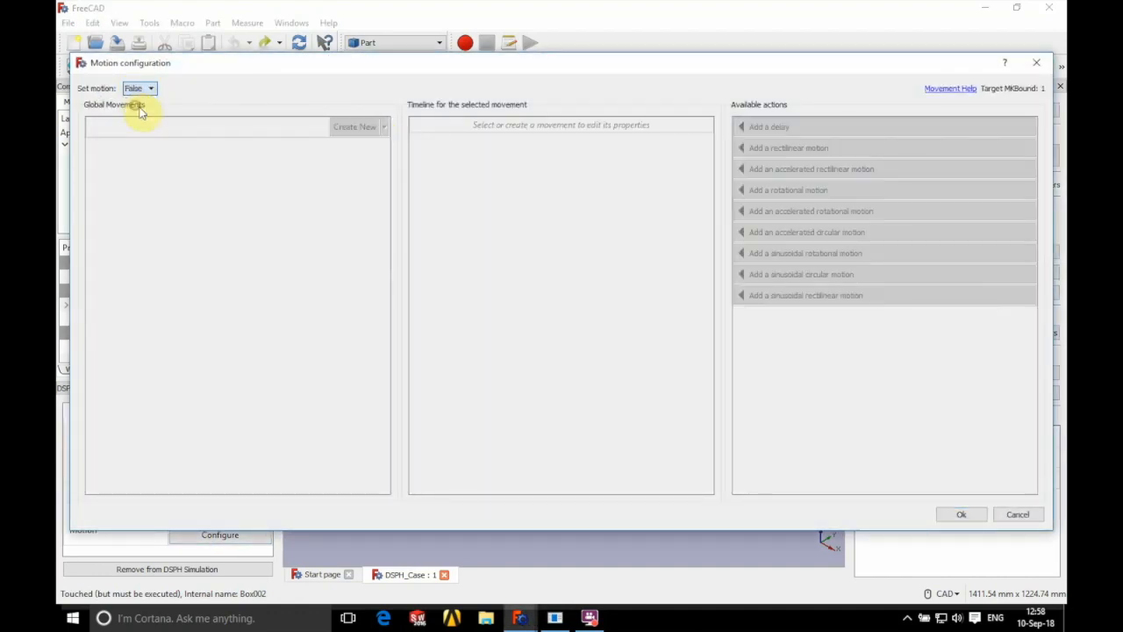
left_click(962, 515)
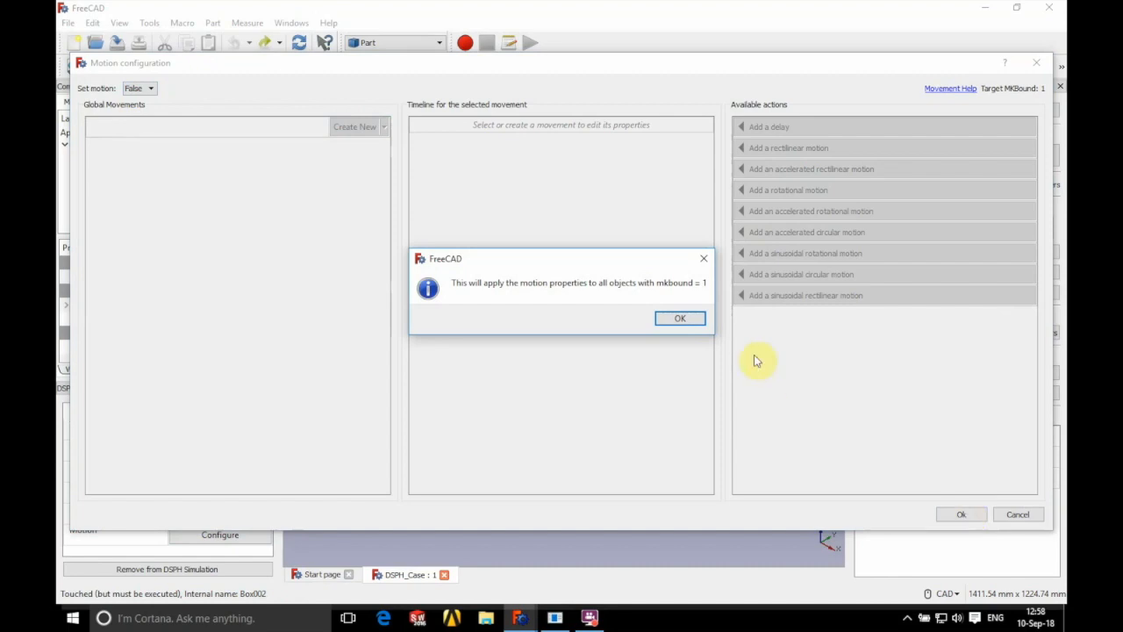
left_click(680, 318)
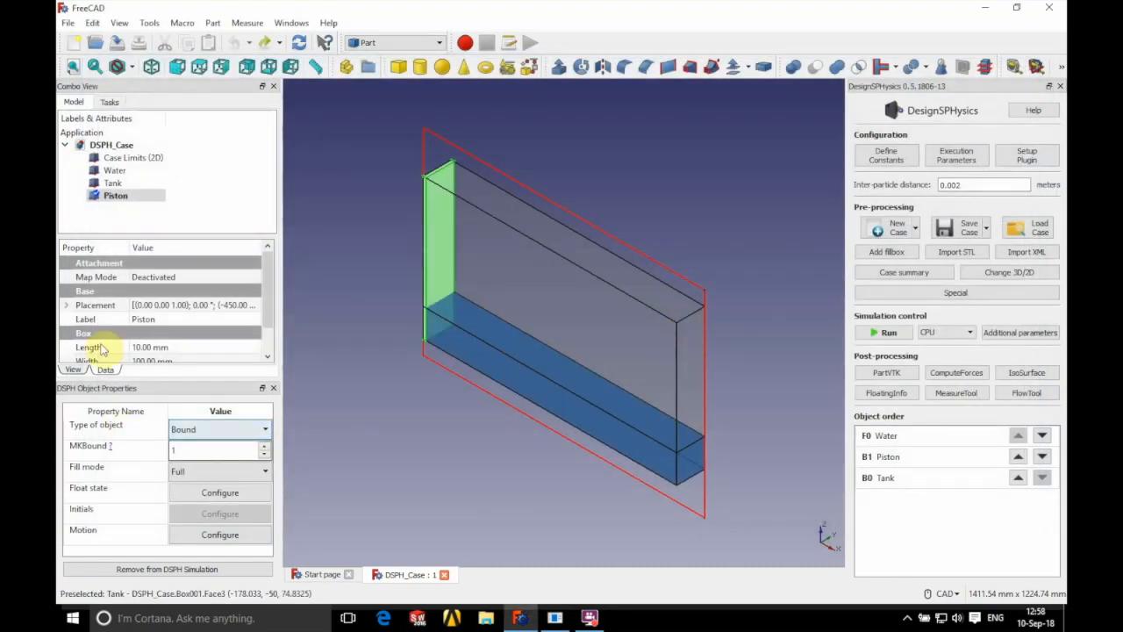
- Enable motion for the Tank, create a new basic movement and select it to show its timeline
left_click(112, 184)
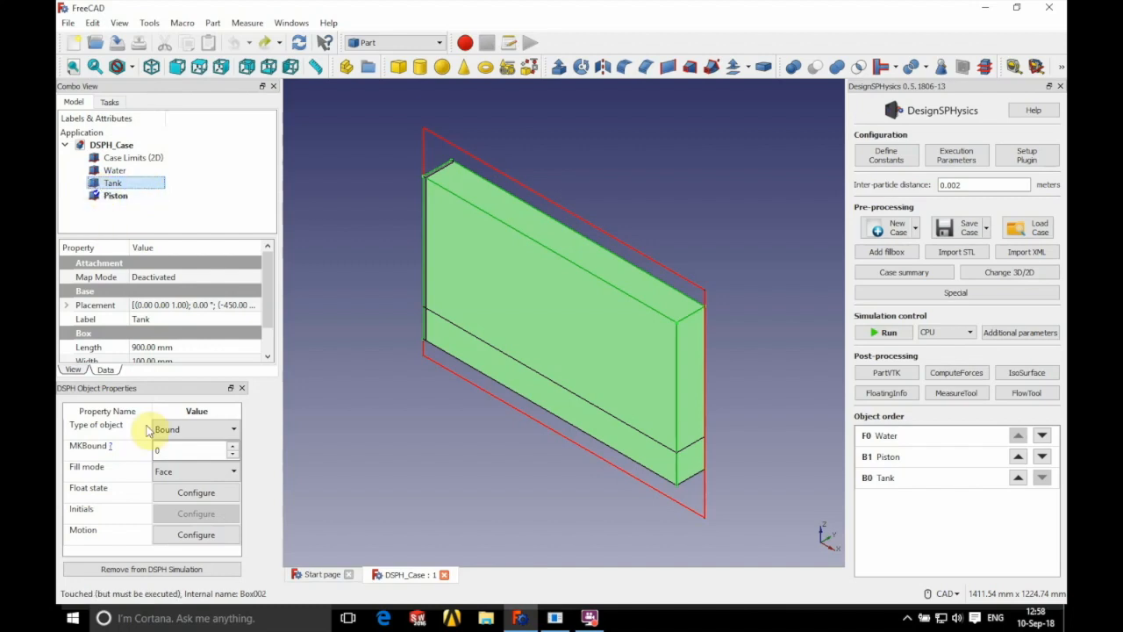
left_click(174, 536)
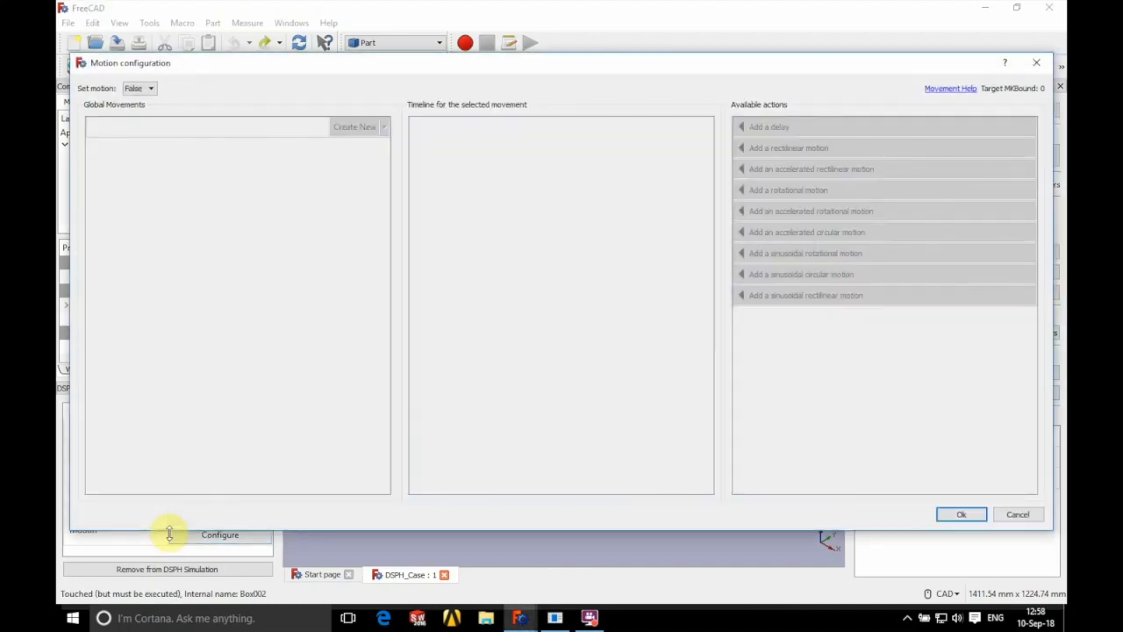
left_click(143, 89)
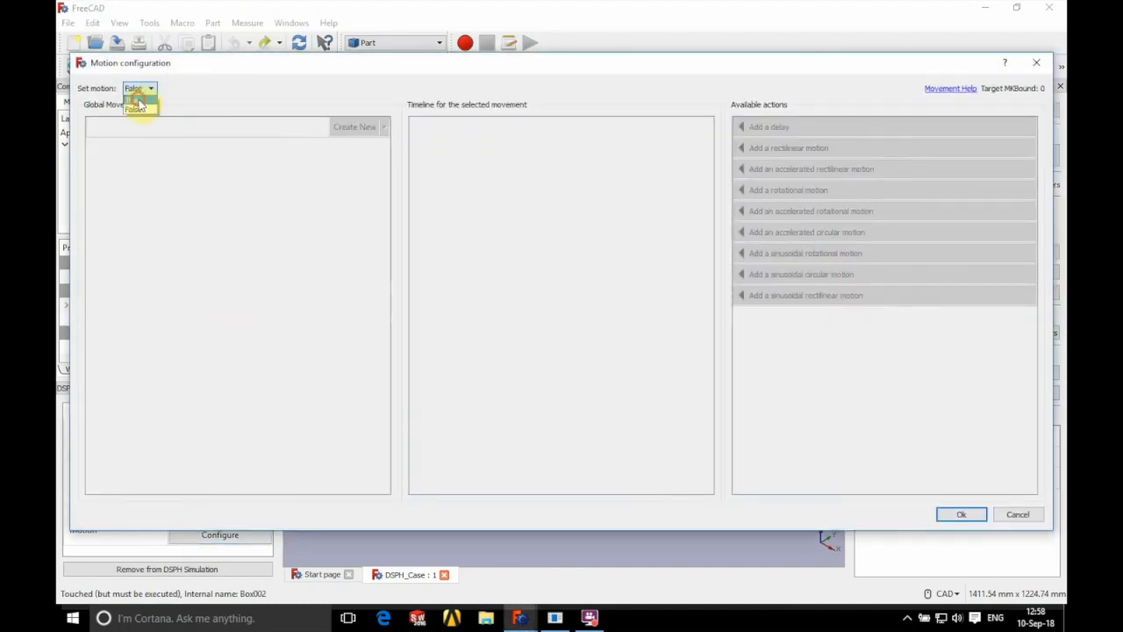
left_click(138, 102)
left_click(349, 128)
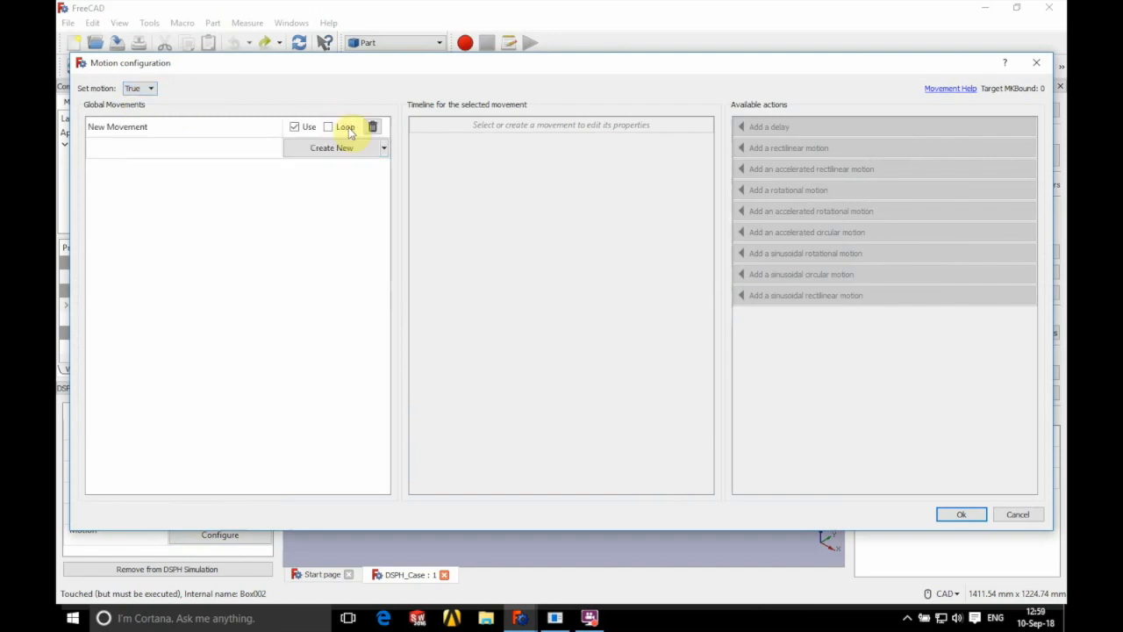
left_click(180, 129)
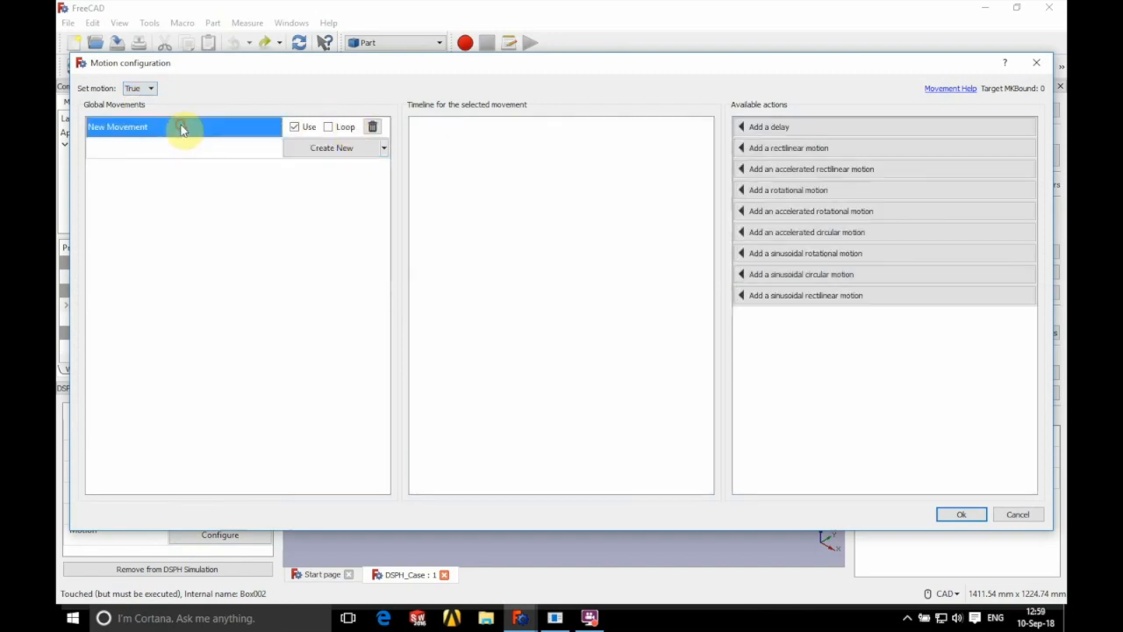
- Rename the new movement as Sloshing Tank and add a sinusoidal rotational motion to its timeline
double_click(122, 129)
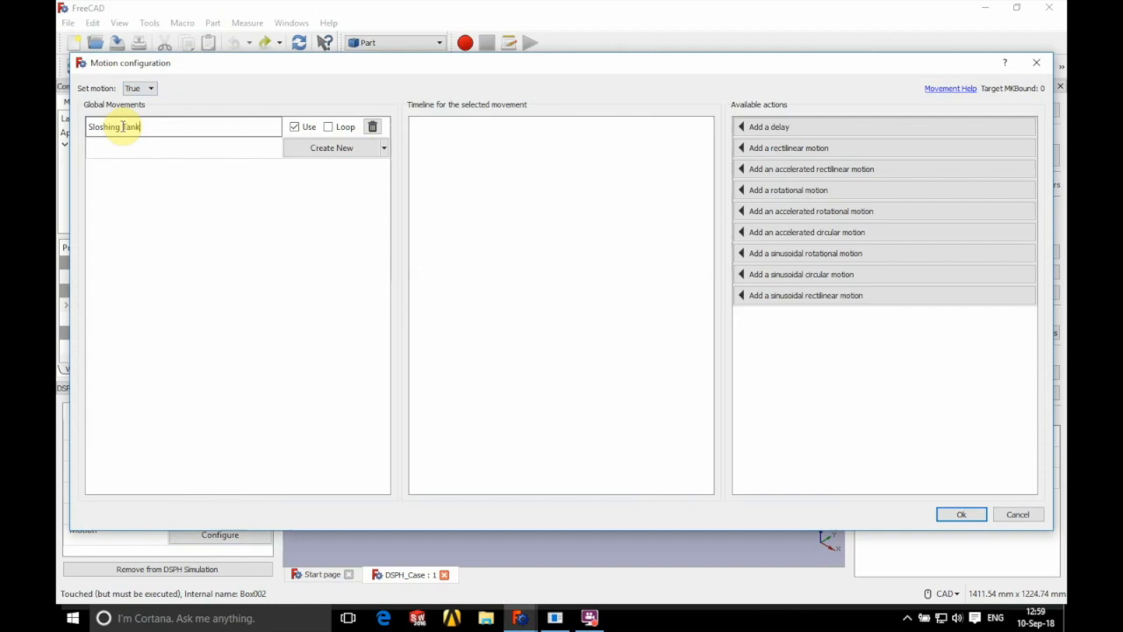
key("Return")
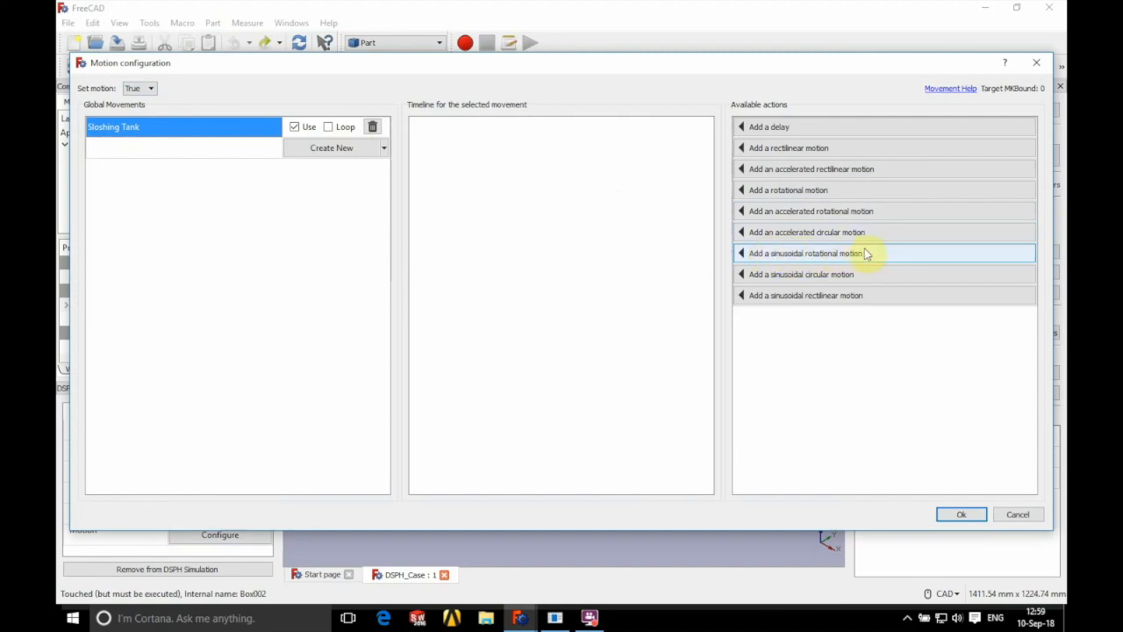
left_click(743, 254)
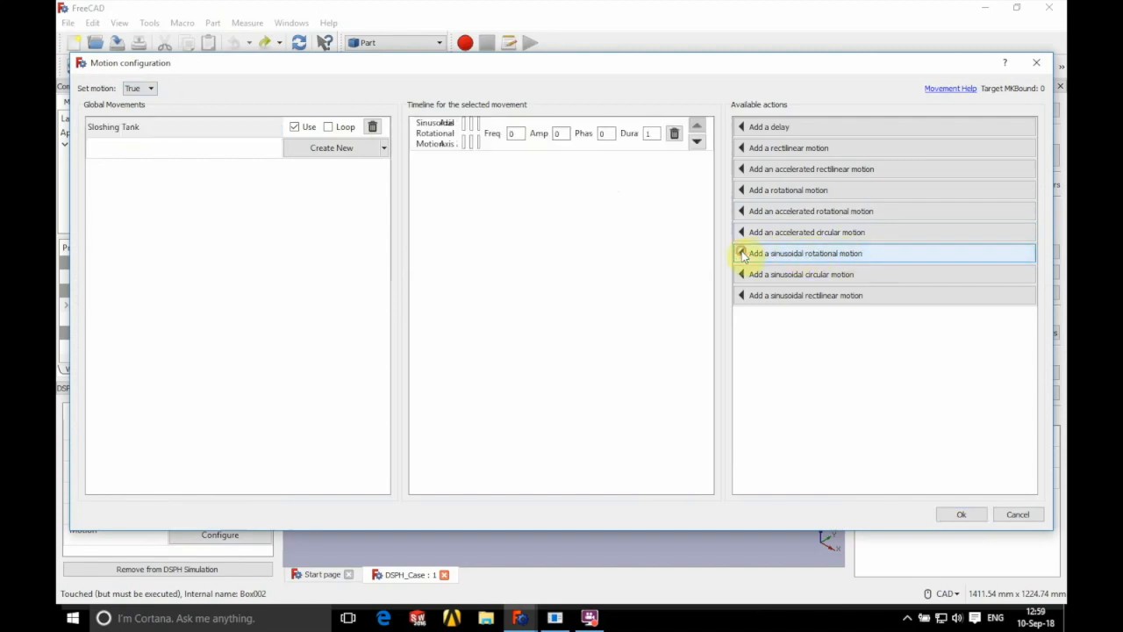
- Widen the movement timeline and set the rotation axis points to (0, -1, 0.25) and (0, 1, 0.25)
left_click_drag(398, 145, 163, 145)
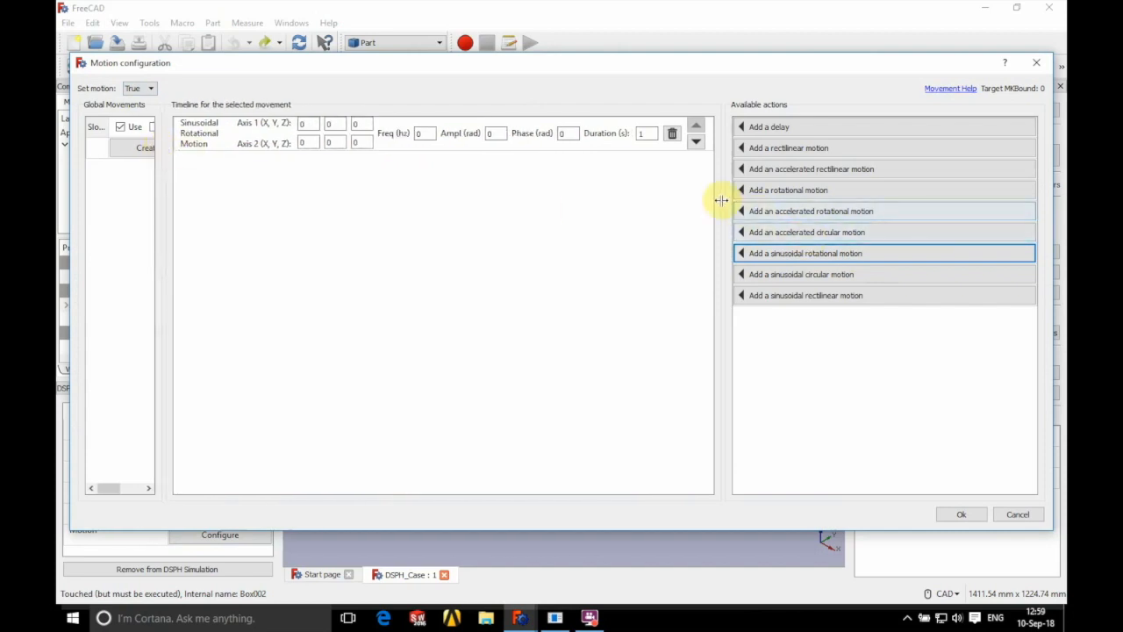
left_click_drag(722, 200, 853, 205)
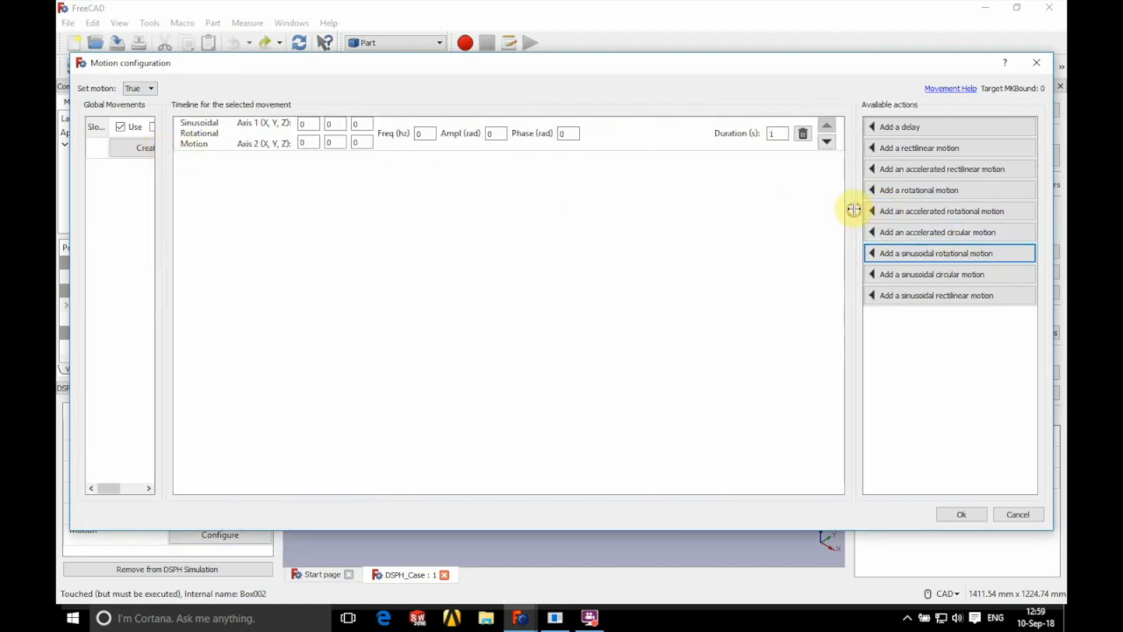
left_click(302, 124)
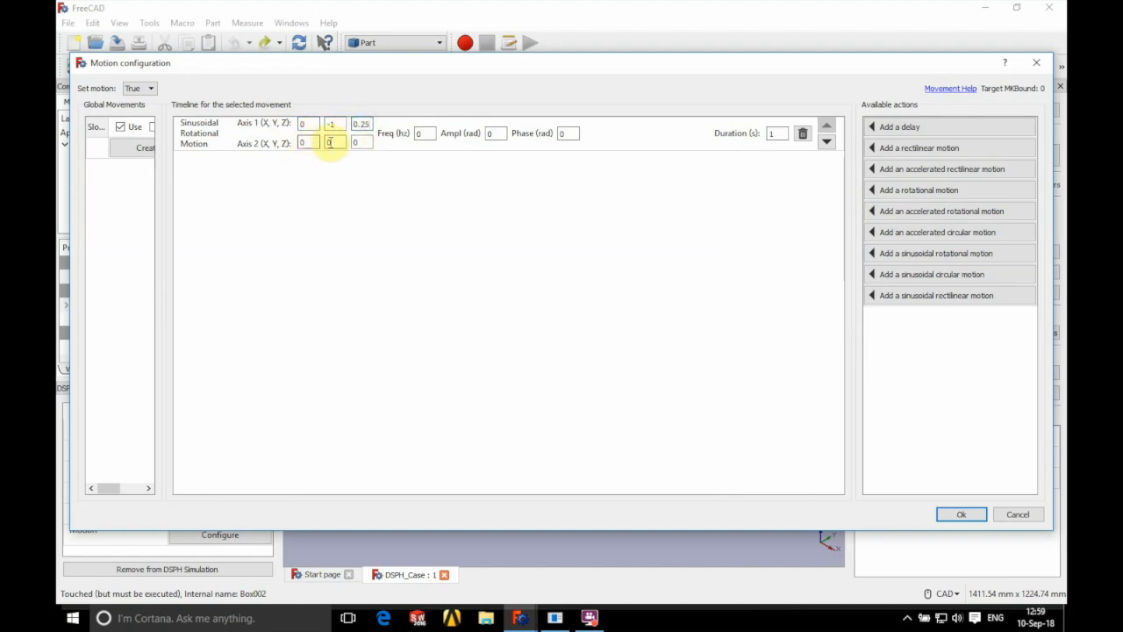
type("1")
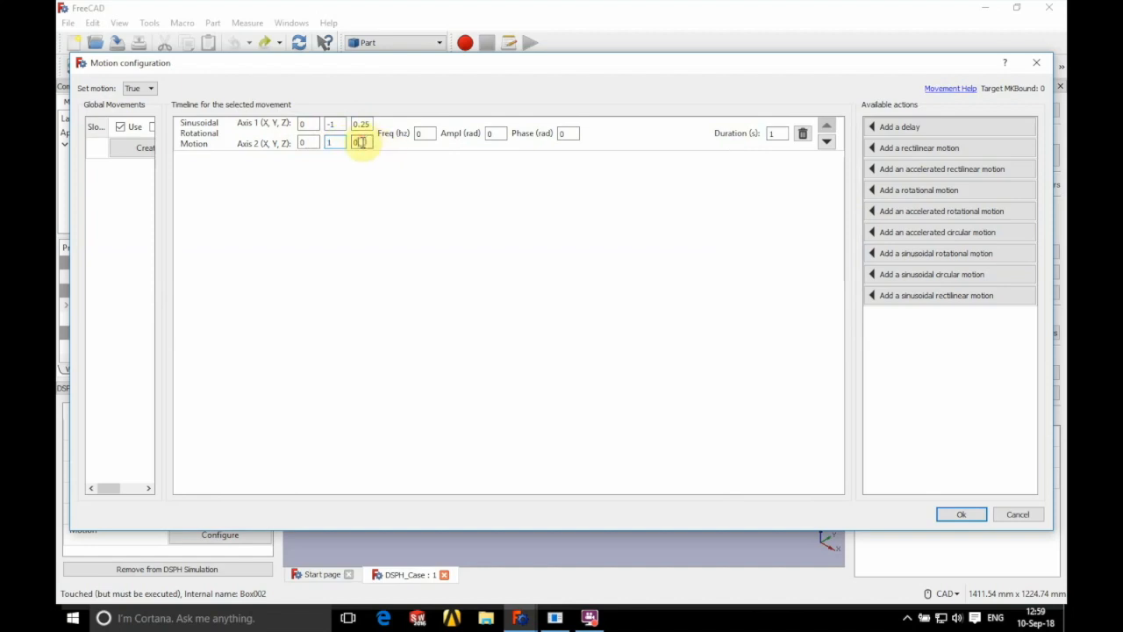
- Set the sinusoidal rotation's frequency to 0.5 Hz, amplitude to 0.14 rad and duration to 5 s, and apply the motion to the tank
left_click(429, 132)
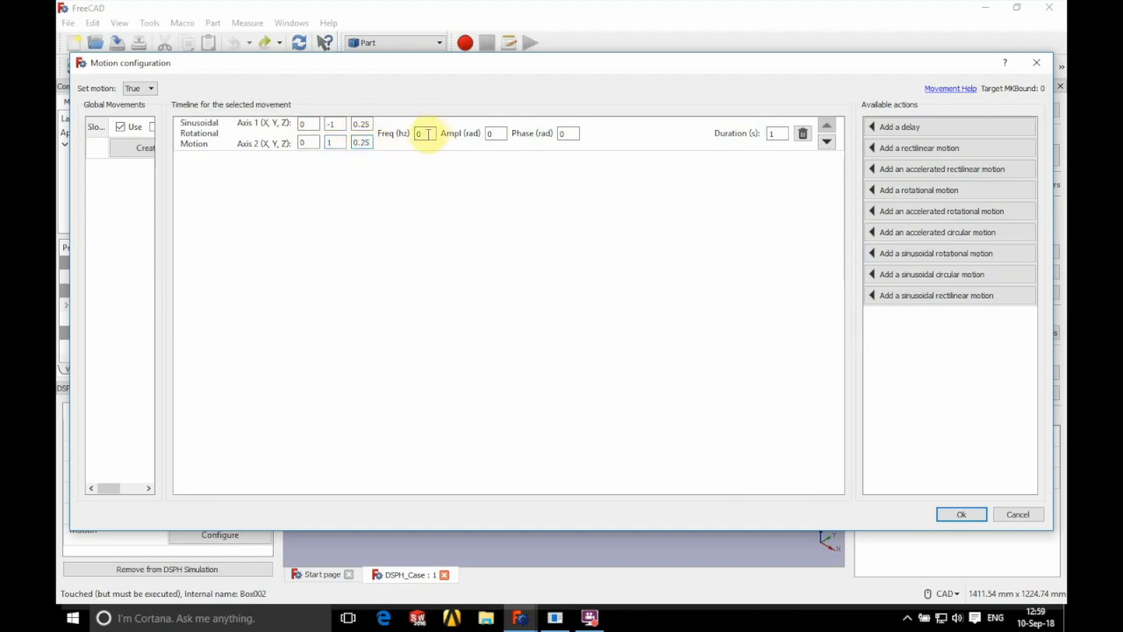
left_click(493, 133)
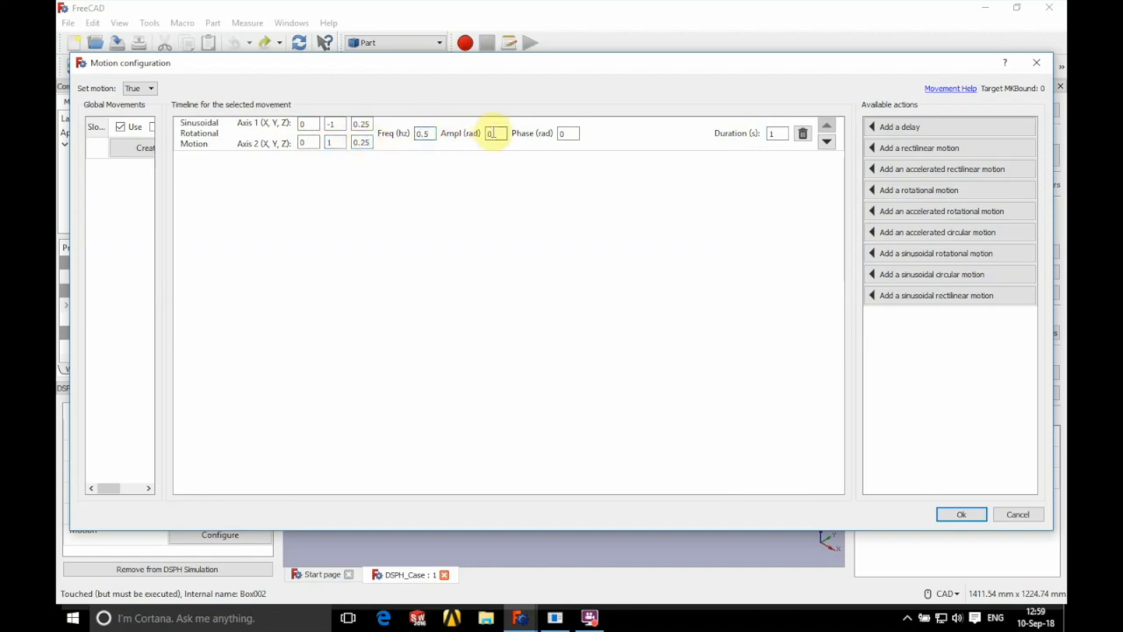
type(".15")
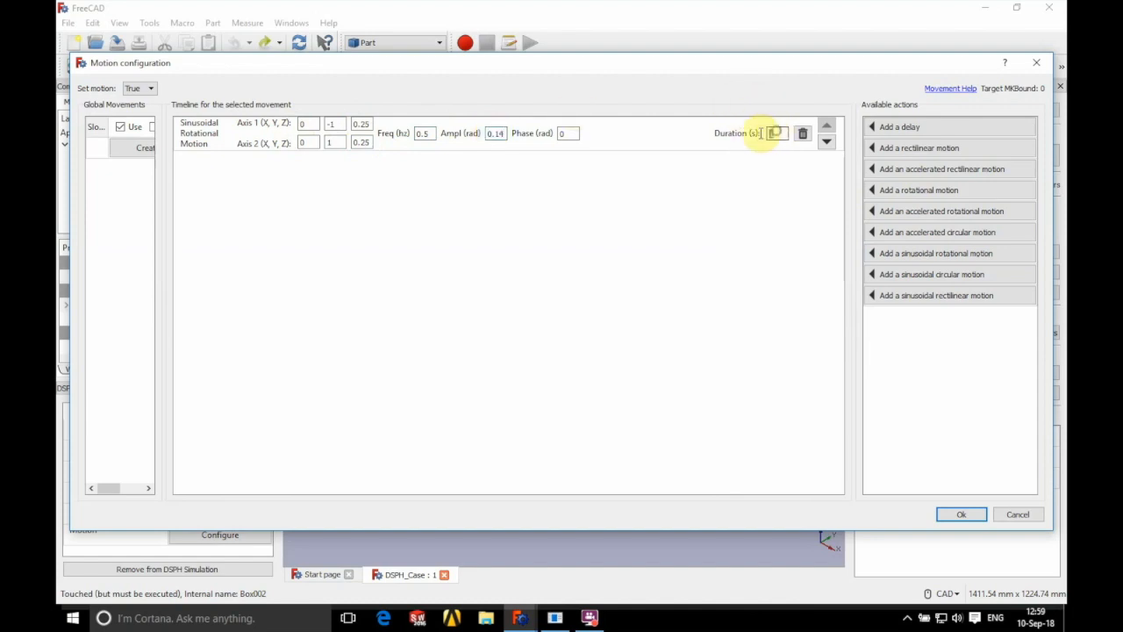
left_click(952, 516)
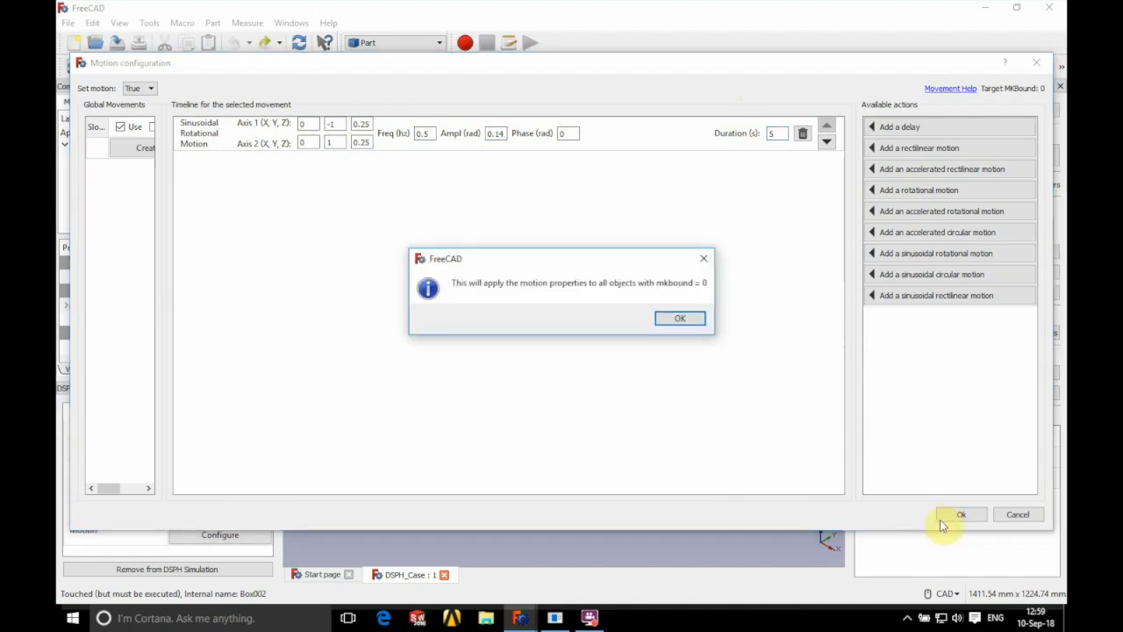
left_click(681, 321)
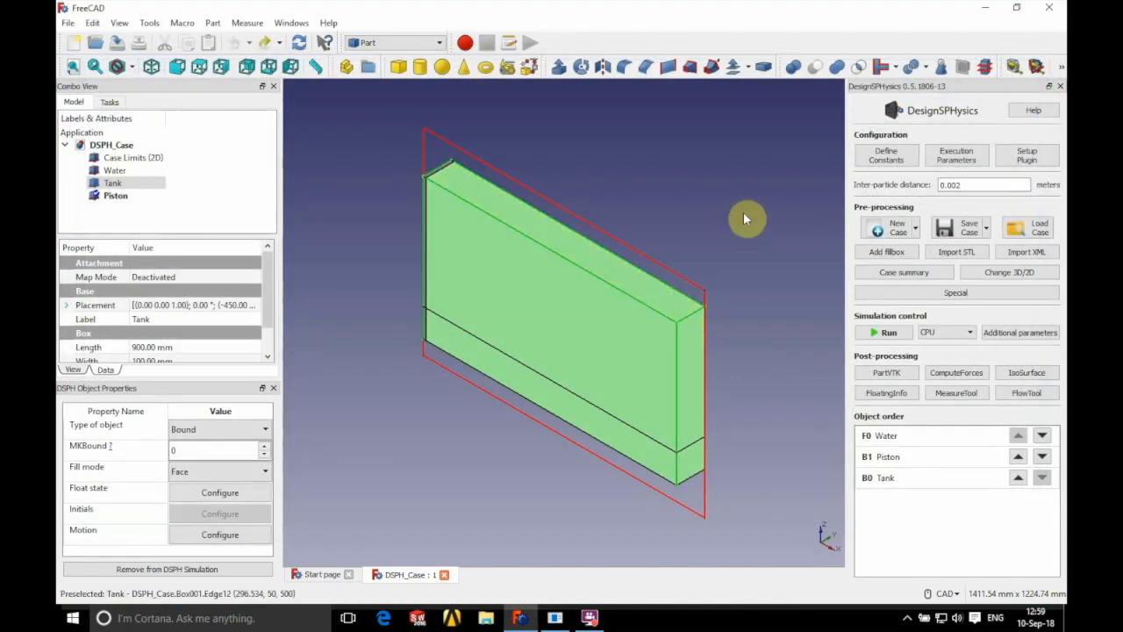
- Deselect the Tank and delete the Piston object from DSPH_Case
left_click(729, 214)
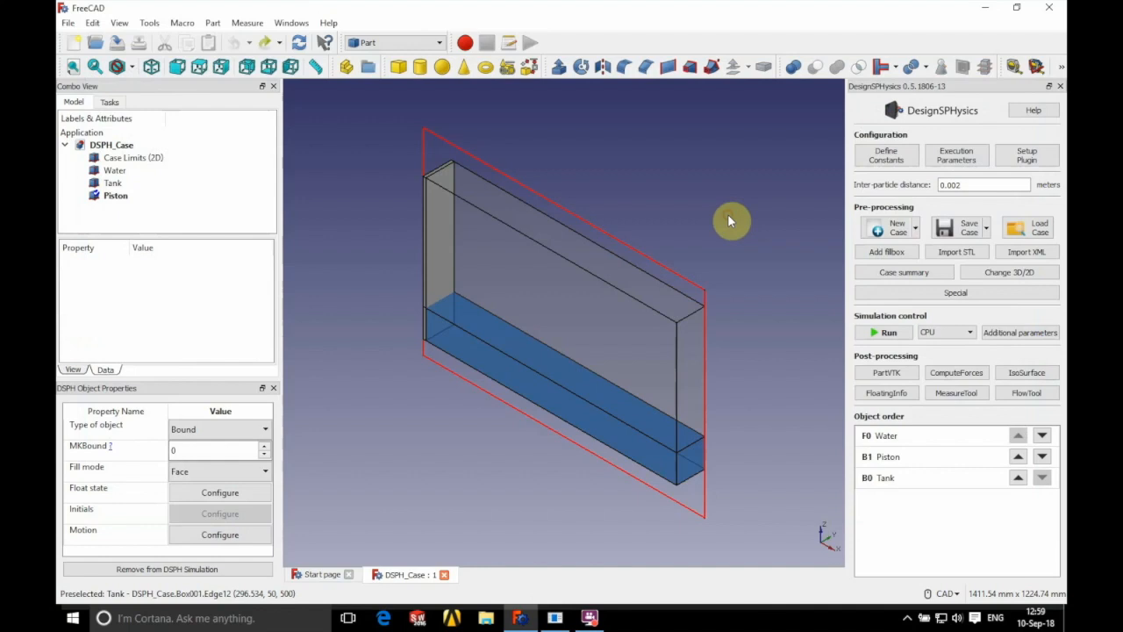
left_click(118, 196)
right_click(117, 196)
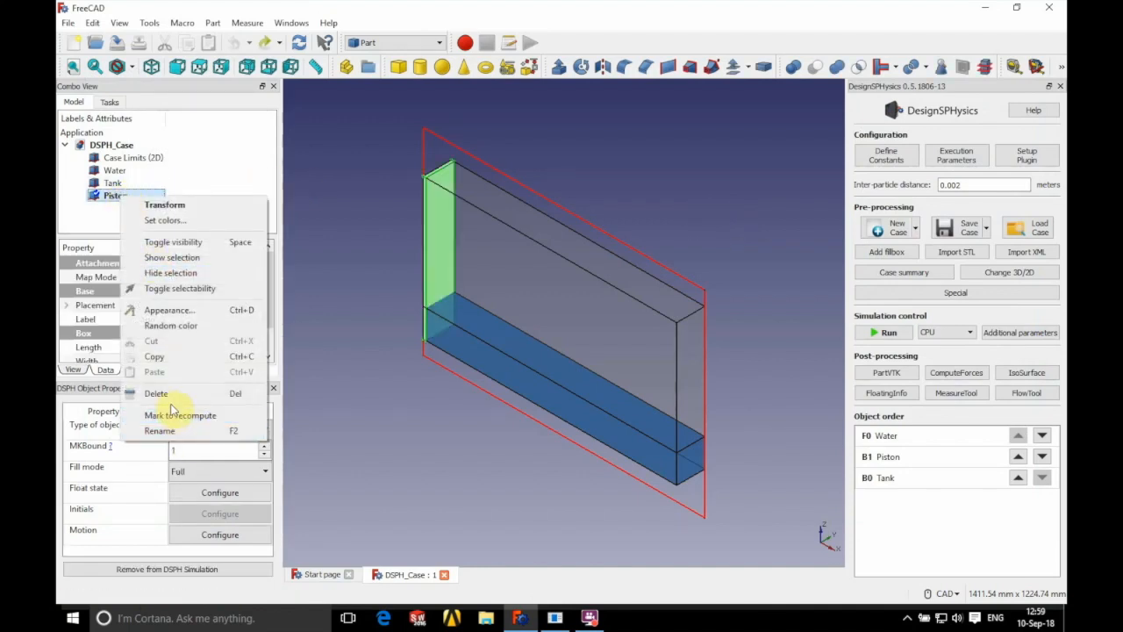
left_click(167, 394)
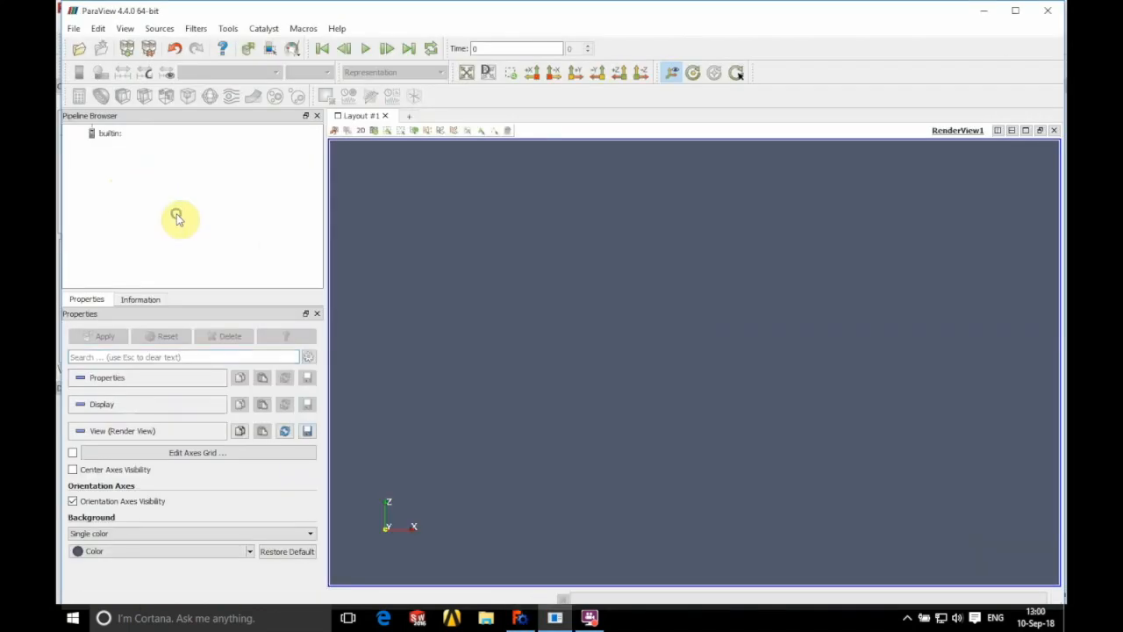
- In ParaView, open the PartAll VTK series from Cases/SloshingTank/SloshingTank_out and apply it to show the particles
right_click(178, 217)
left_click(216, 226)
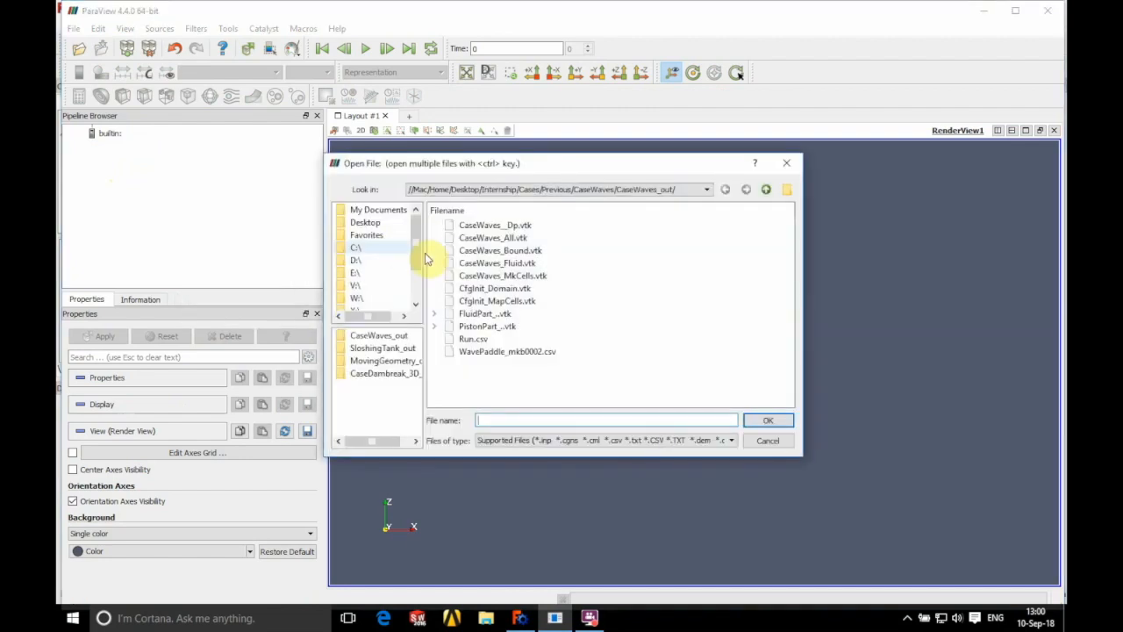
left_click(489, 191)
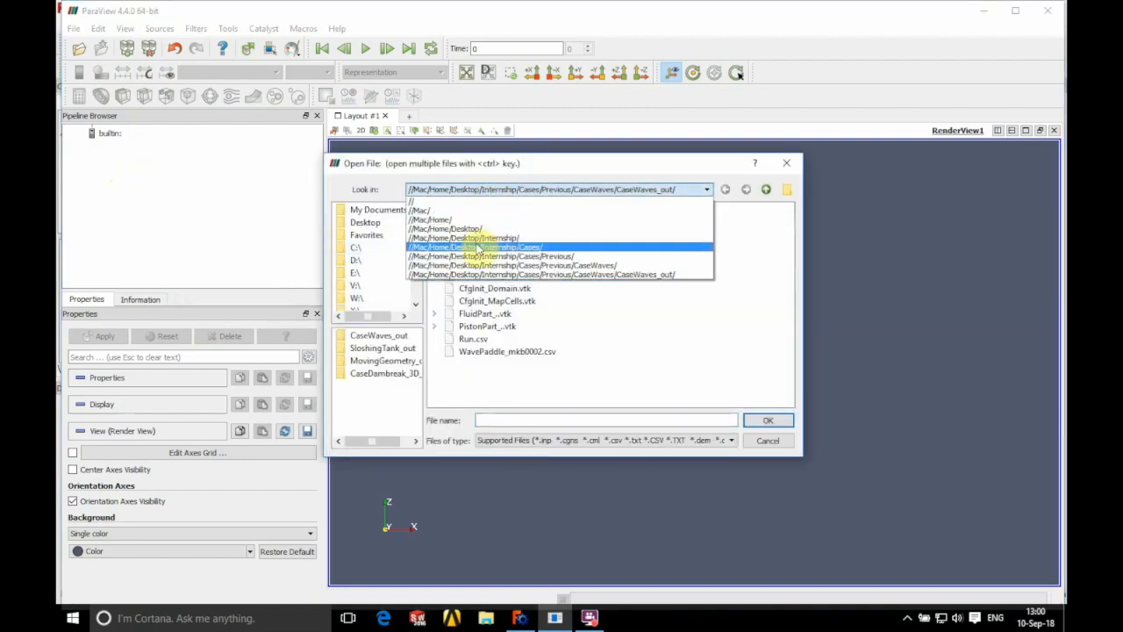
left_click(479, 244)
double_click(483, 263)
left_click(515, 228)
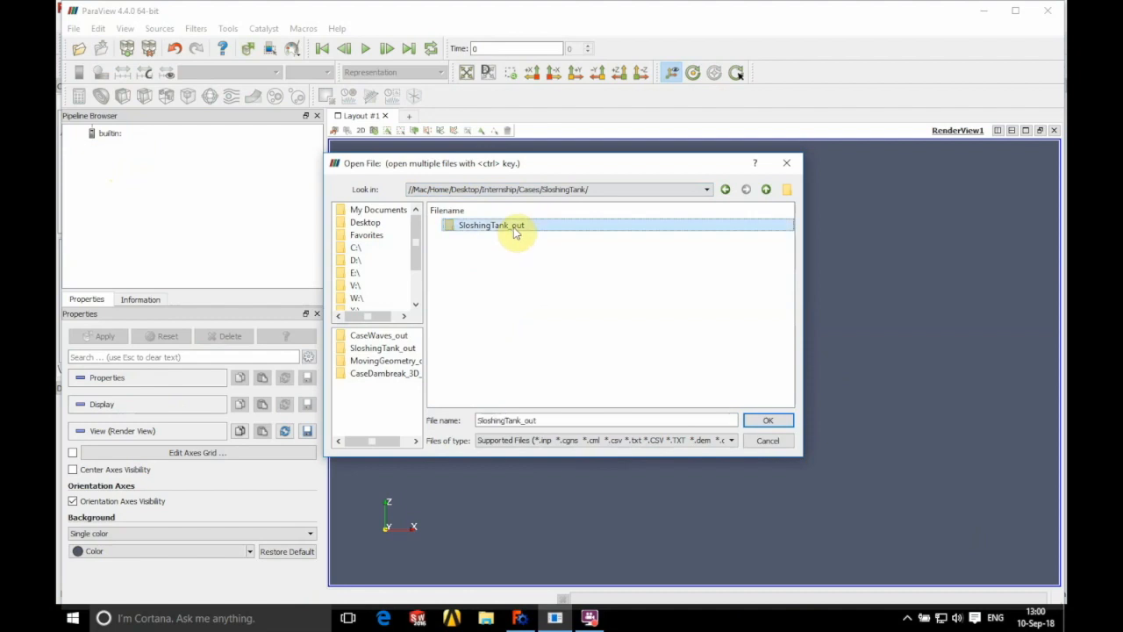
double_click(514, 228)
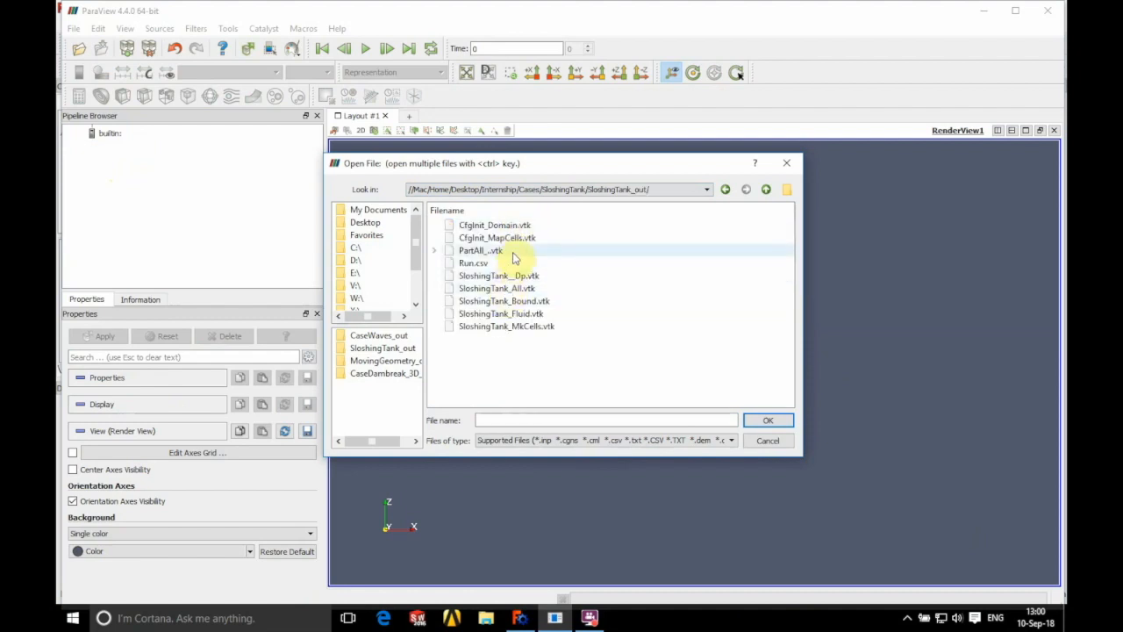
left_click(515, 253)
double_click(513, 252)
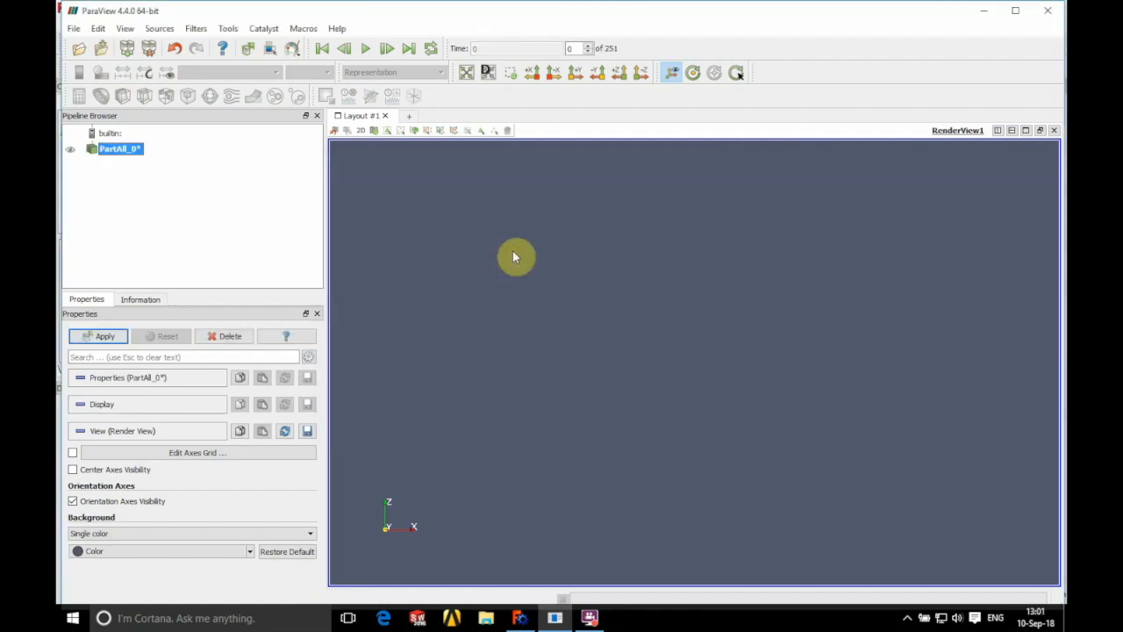
left_click(106, 342)
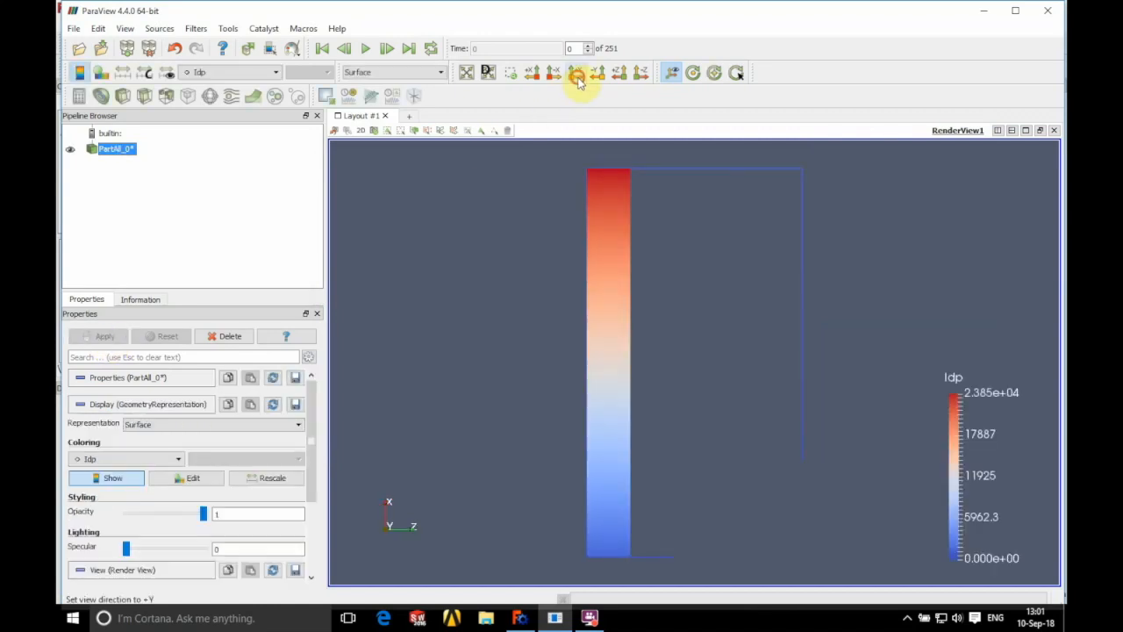
- View the sloshing tank along +Y, colour PartAll by Idp and play the animation
left_click(575, 72)
left_click(85, 459)
left_click(83, 493)
left_click(121, 459)
left_click(105, 473)
left_click(362, 49)
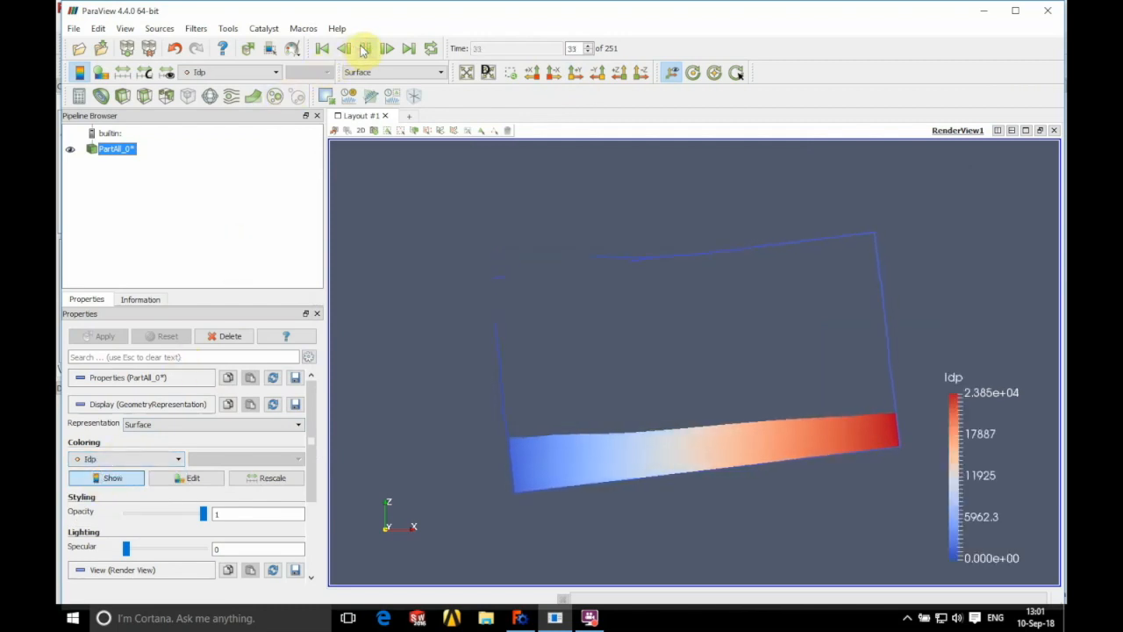